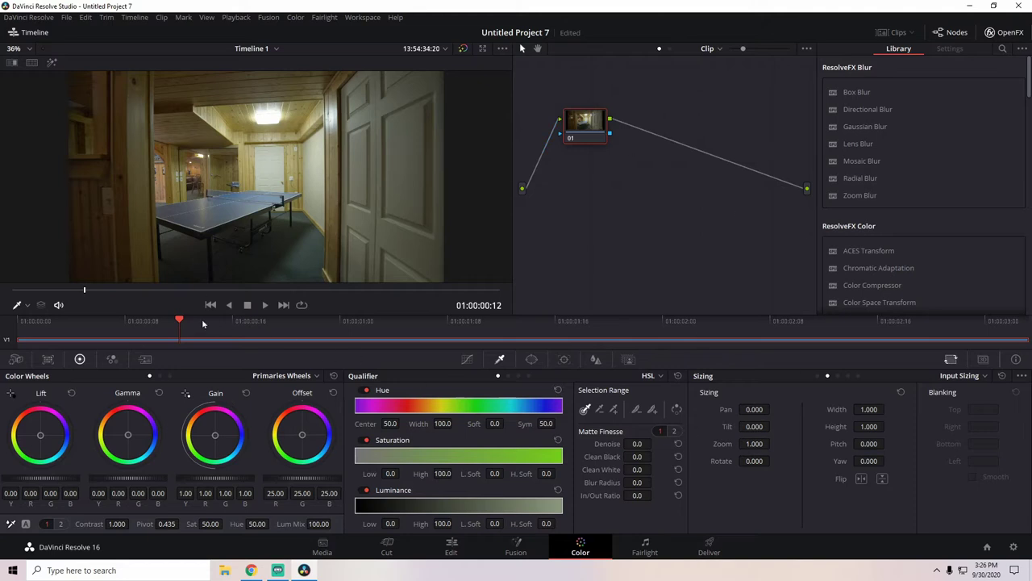
# Preview the clip, then set the camera raw Decode Using option to Clip.
pyautogui.moveTo(179, 321); pyautogui.dragTo(746, 349)
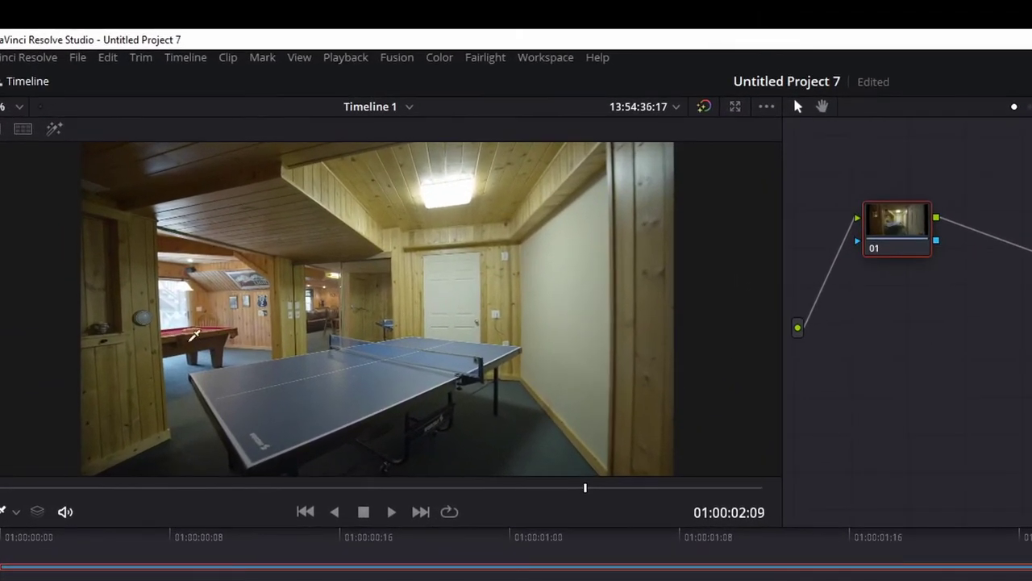
pyautogui.press('Right')
pyautogui.press('Right')
pyautogui.press('Right')
pyautogui.press('Right')
pyautogui.press('Right')
pyautogui.press('Right')
pyautogui.press('Right')
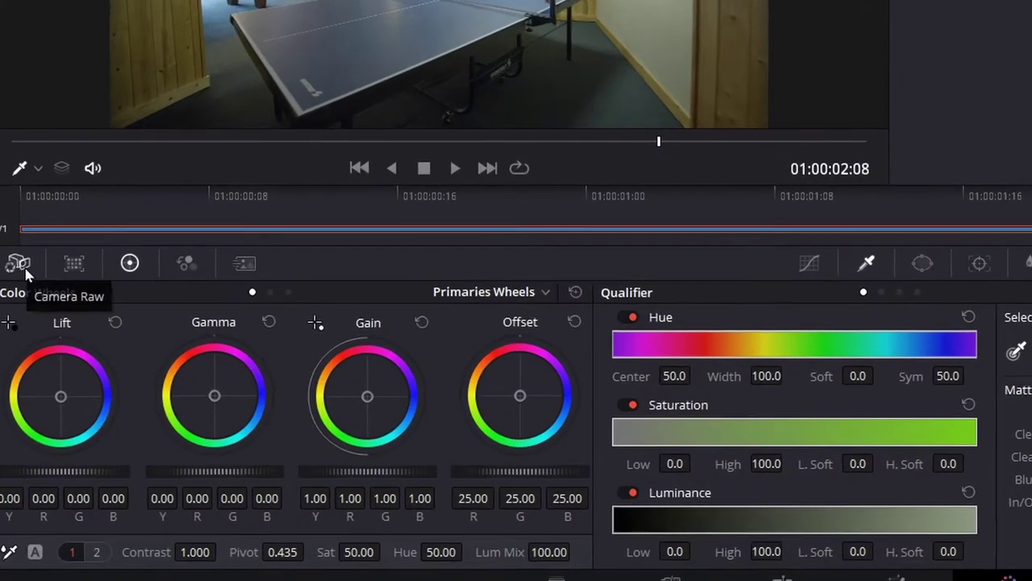
pyautogui.click(16, 359)
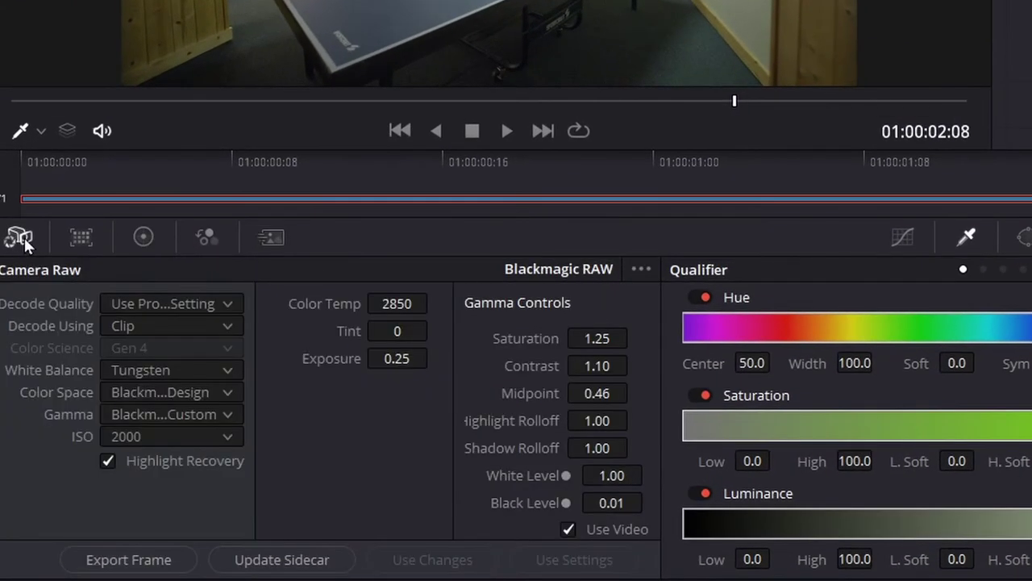
pyautogui.click(164, 326)
pyautogui.click(160, 422)
# Try the As Shot white balance preset, restore Tungsten at 2850 K, and scrub the clip.
pyautogui.click(131, 368)
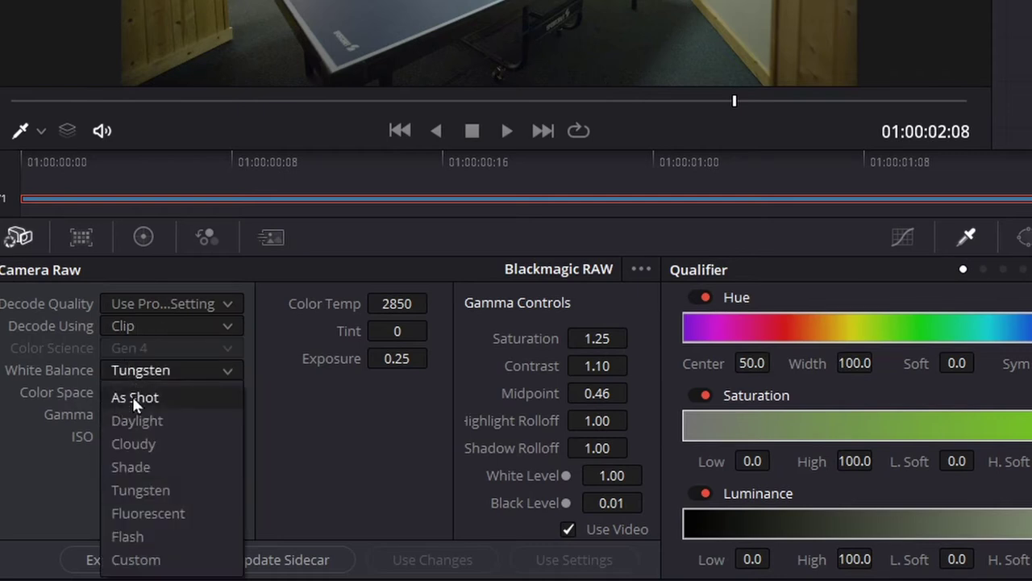
pyautogui.click(132, 396)
pyautogui.click(154, 371)
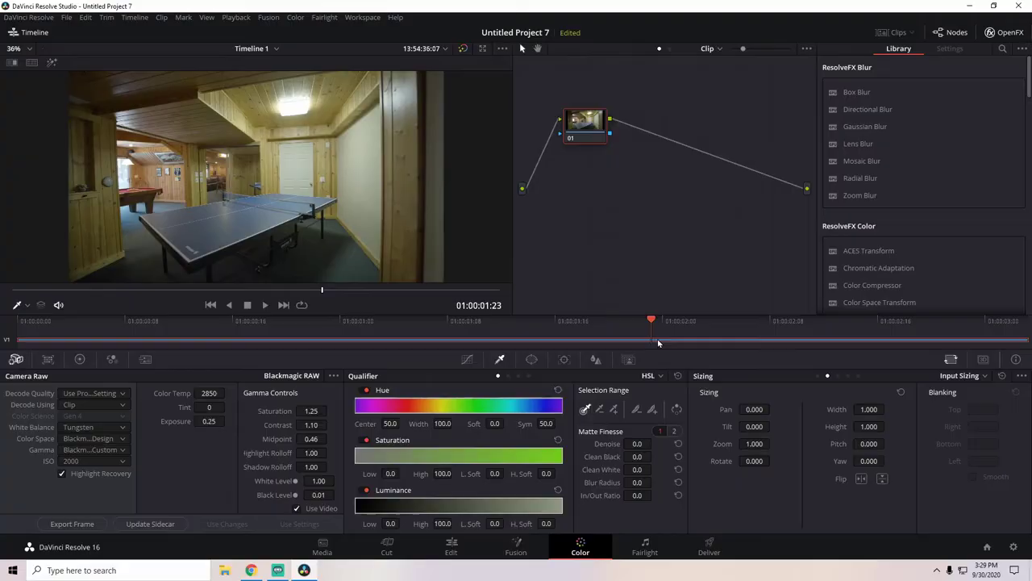
pyautogui.moveTo(1031, 580); pyautogui.dragTo(303, 580)
pyautogui.moveTo(161, 360); pyautogui.dragTo(139, 323)
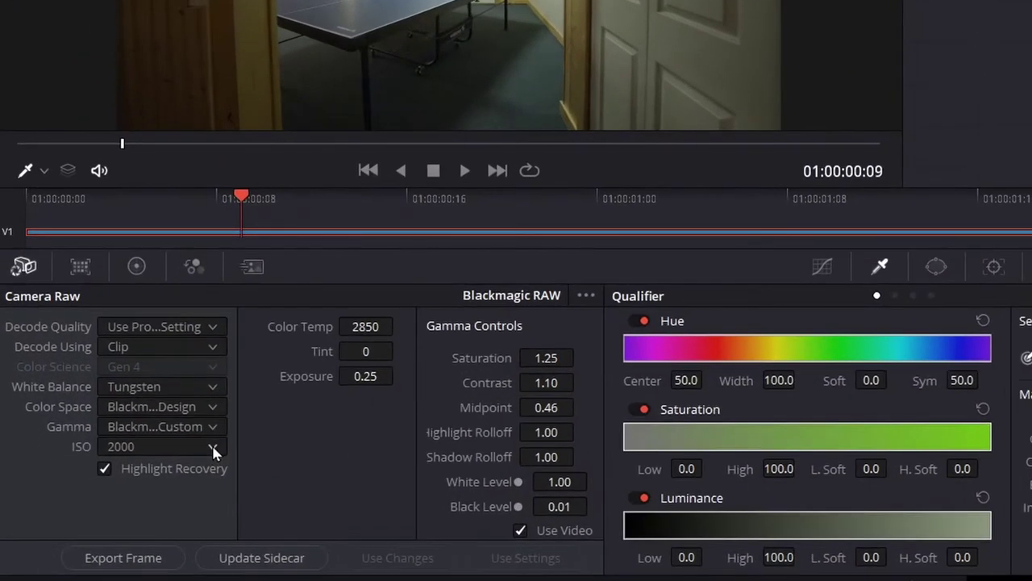
# Review the ISO choices, keep ISO 2000 while previewing frames, and move node 01 lower.
pyautogui.click(123, 460)
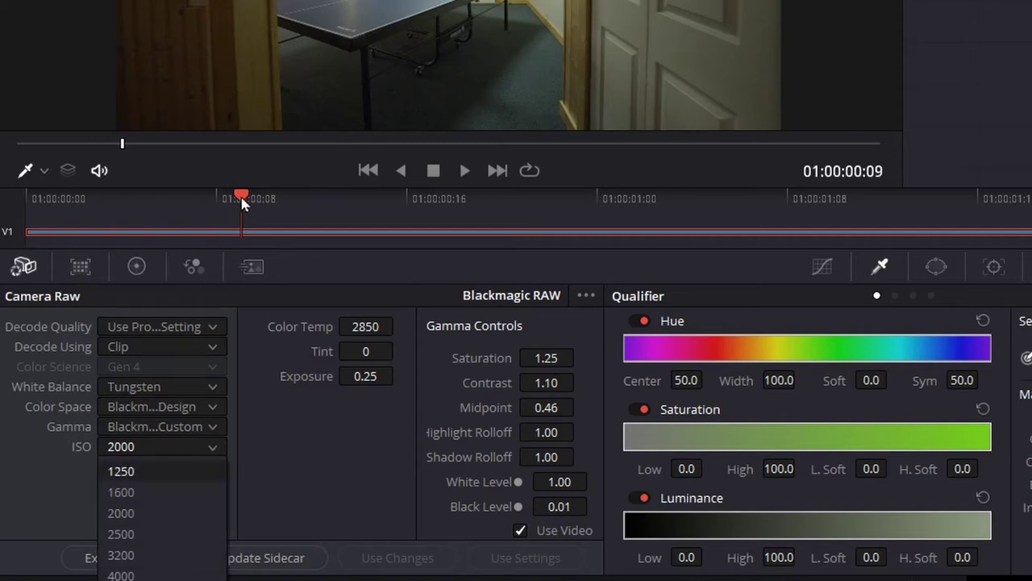
pyautogui.moveTo(241, 196); pyautogui.dragTo(200, 220)
pyautogui.click(133, 449)
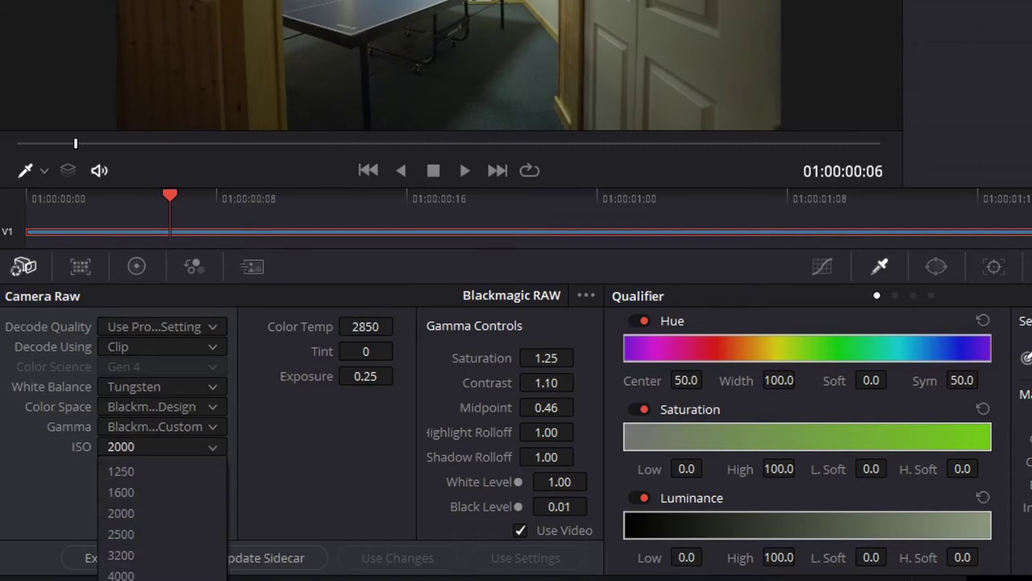
pyautogui.moveTo(175, 202); pyautogui.dragTo(482, 199)
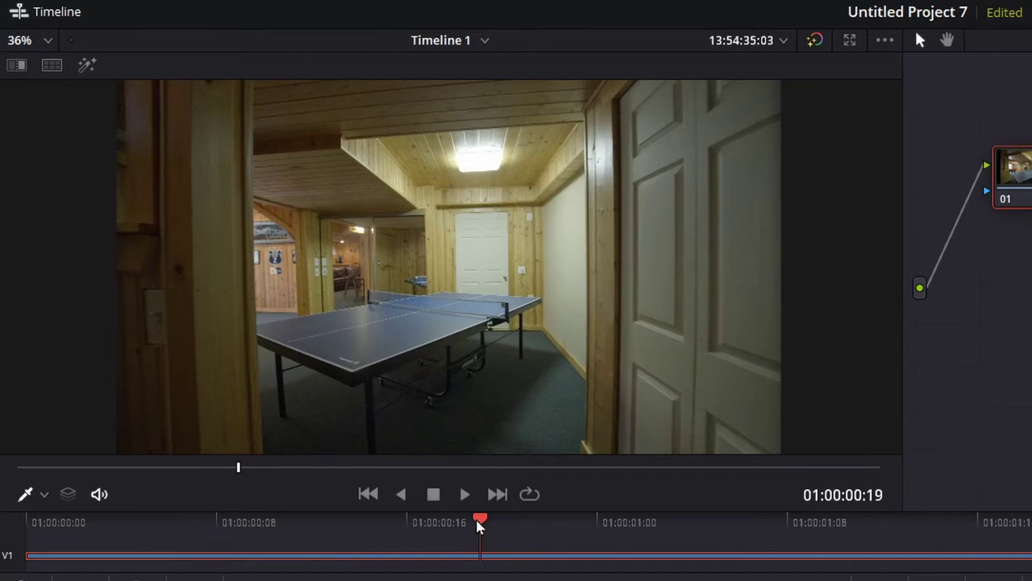
pyautogui.moveTo(479, 528); pyautogui.dragTo(227, 468)
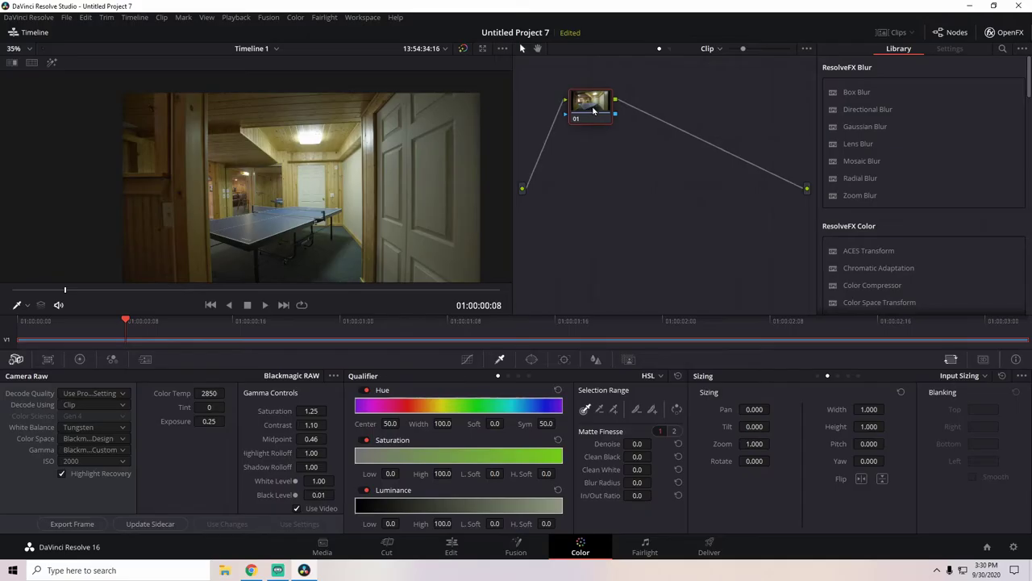
pyautogui.moveTo(1031, 134); pyautogui.dragTo(1017, 250)
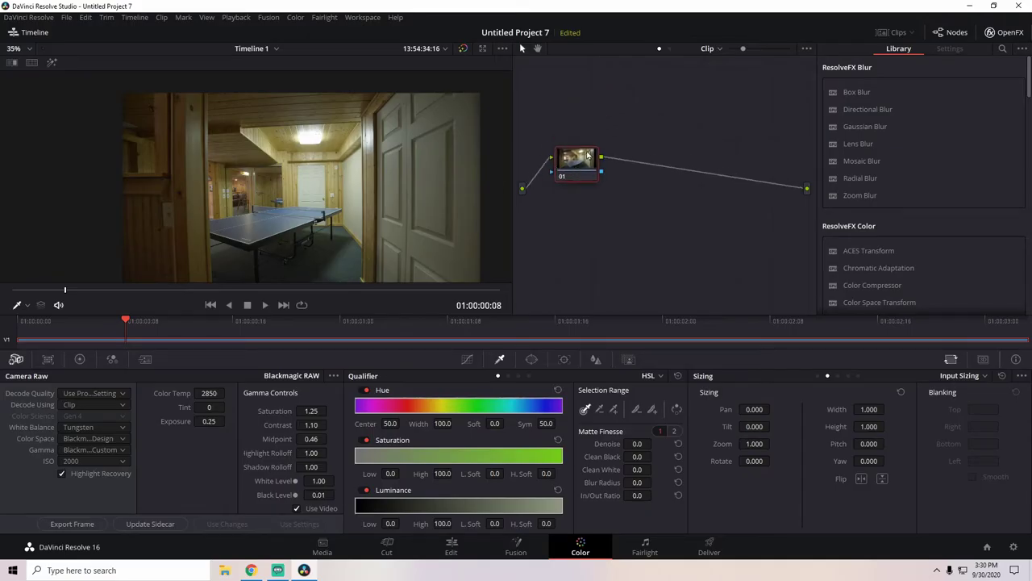
# Grade node 01 with Lift -0.01, Gamma 0.02, Gain 1.08 and Contrast 1.092, then scrub to judge.
pyautogui.click(79, 359)
pyautogui.moveTo(558, 164); pyautogui.dragTo(555, 167)
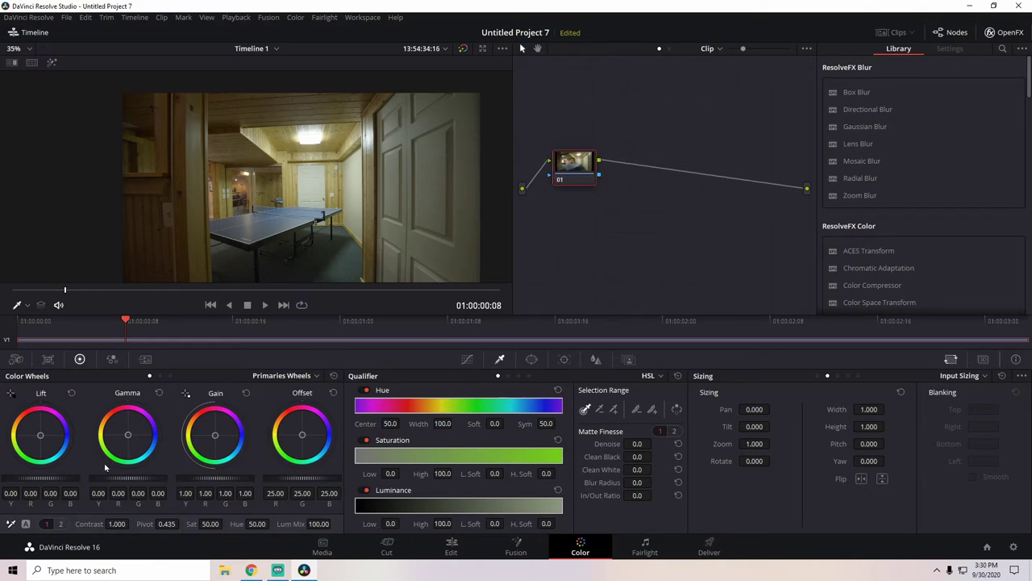
pyautogui.moveTo(40, 477); pyautogui.dragTo(36, 477)
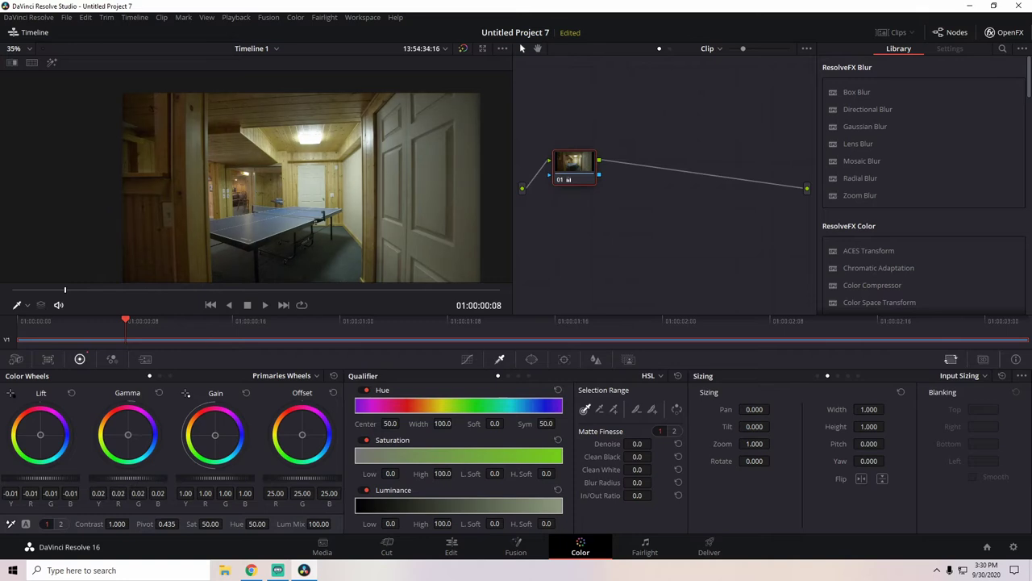
pyautogui.moveTo(213, 482); pyautogui.dragTo(221, 482)
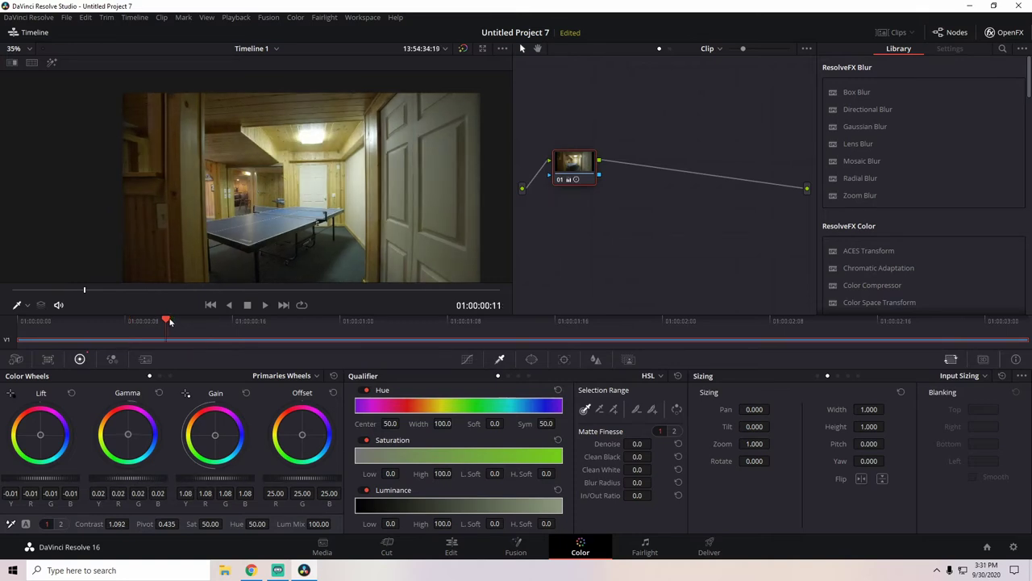
pyautogui.moveTo(170, 321); pyautogui.dragTo(384, 321)
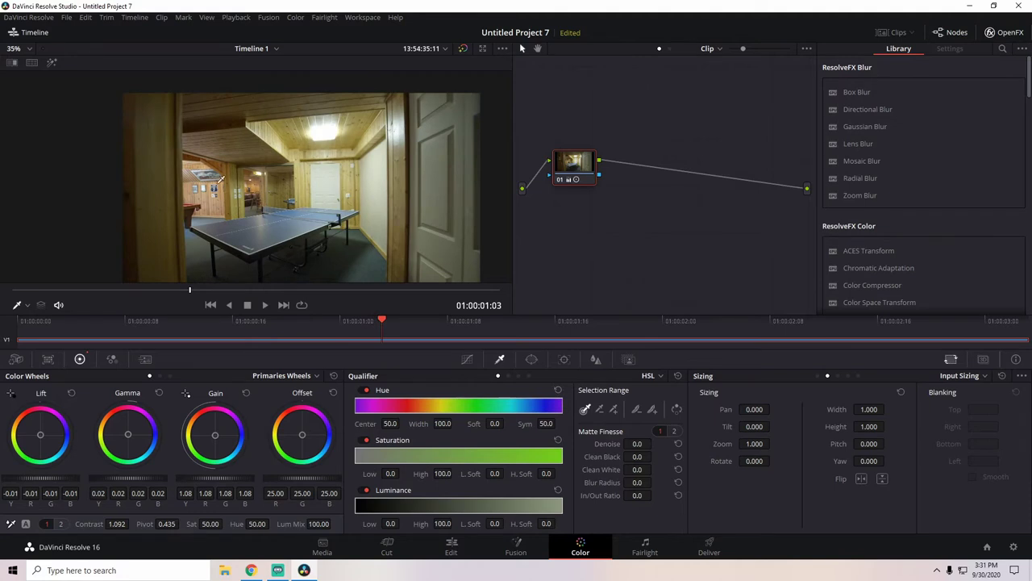
pyautogui.press('Right')
pyautogui.press('Right')
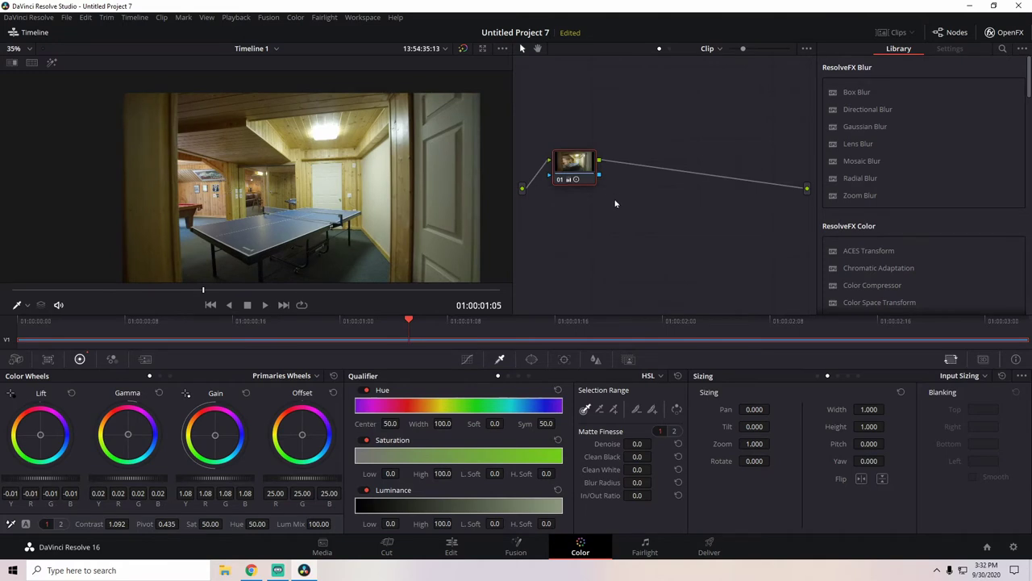
# Add serial node 02 and sample the orange wood hue onto a Hue vs Hue curve.
pyautogui.hotkey('alt', 's')
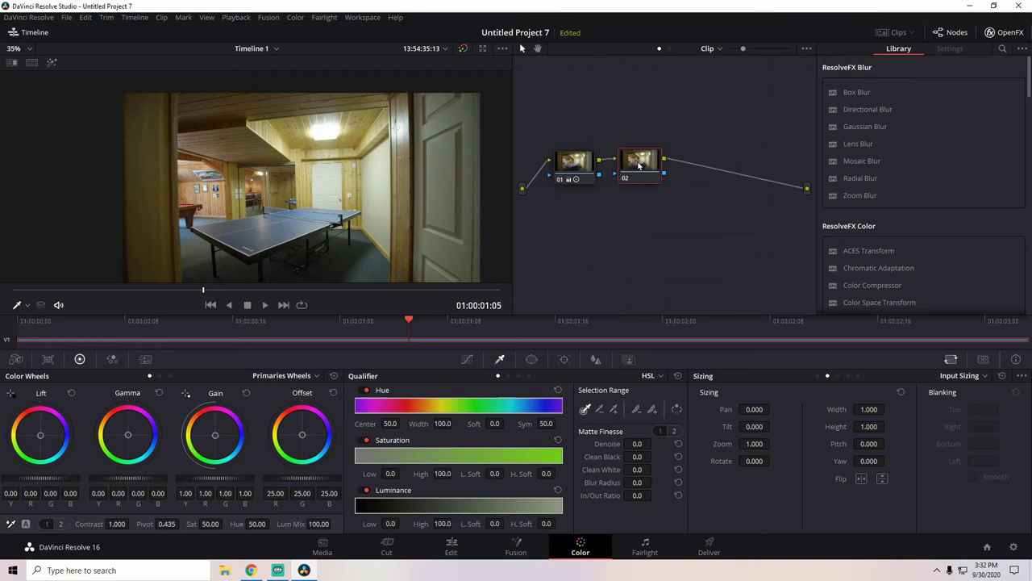
pyautogui.moveTo(651, 166); pyautogui.dragTo(646, 176)
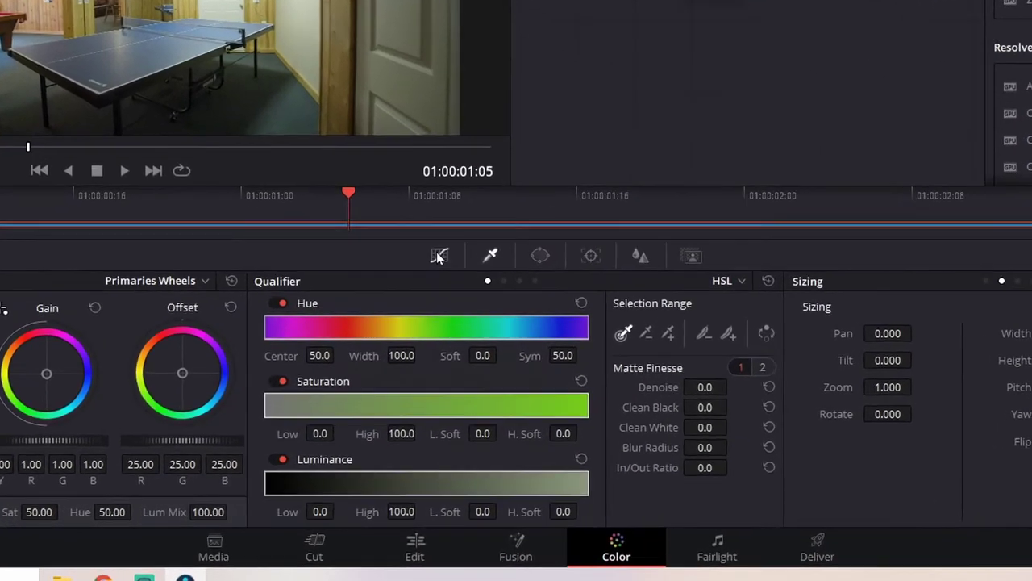
pyautogui.click(466, 356)
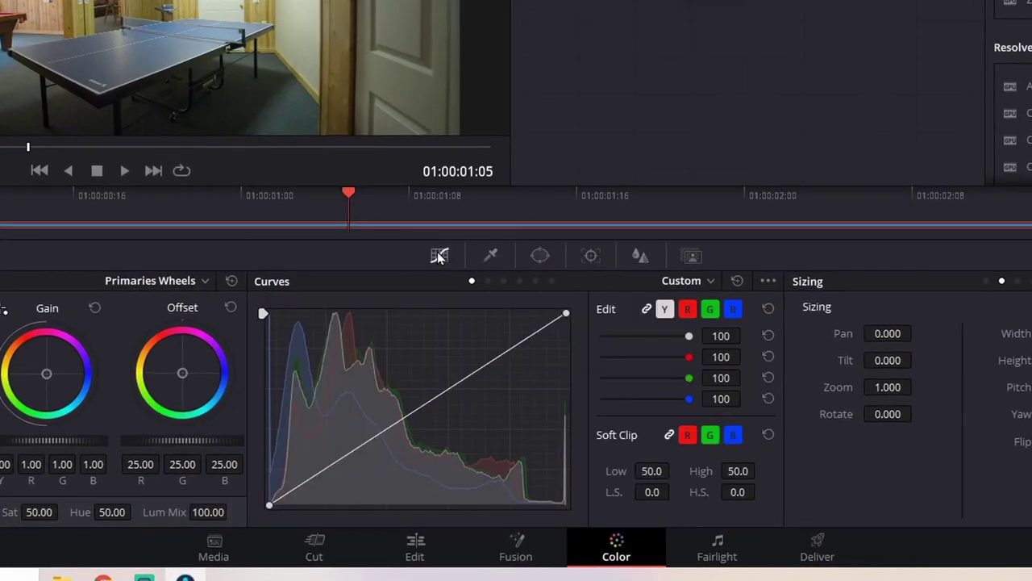
pyautogui.click(505, 281)
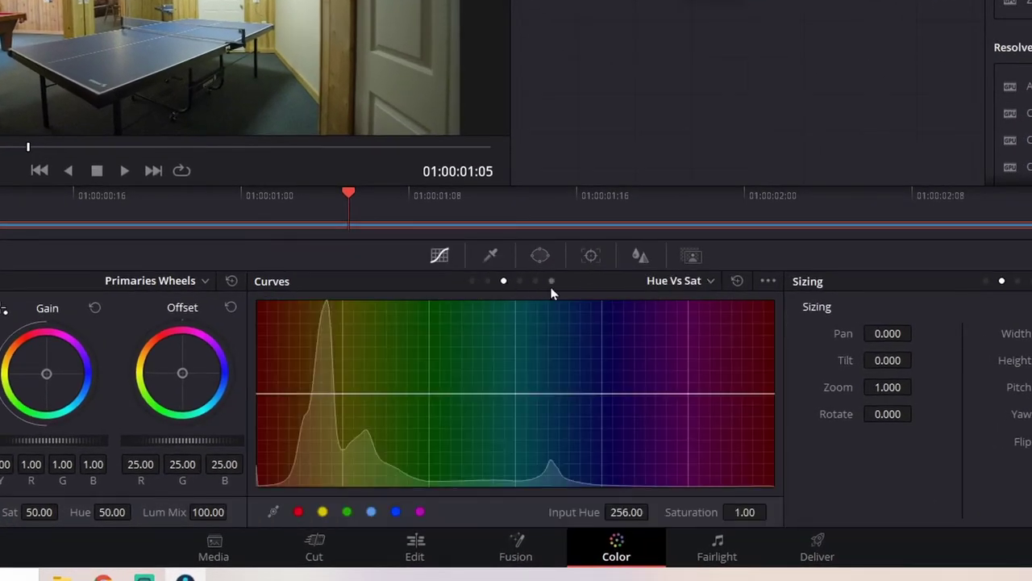
pyautogui.click(489, 283)
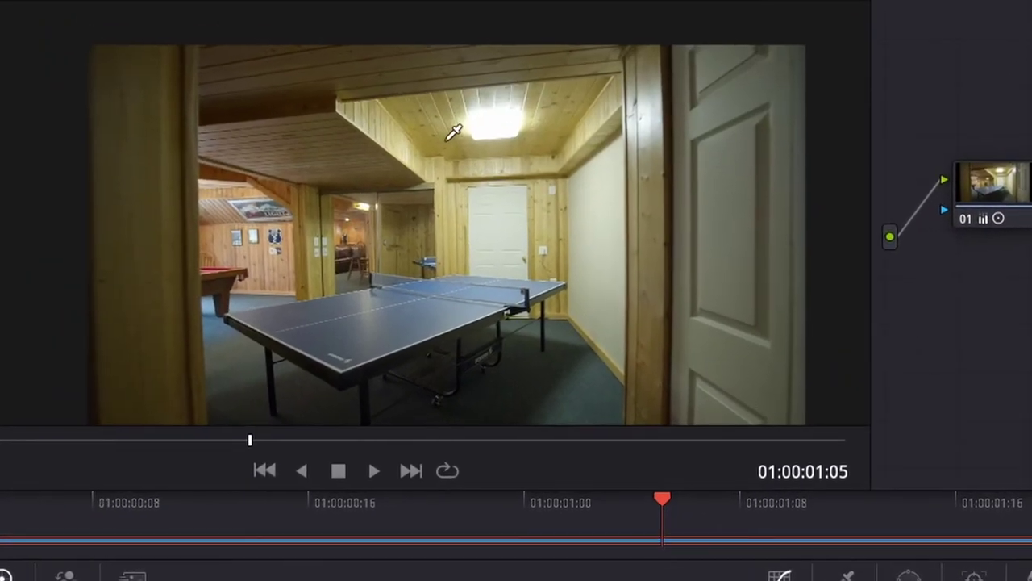
pyautogui.click(454, 137)
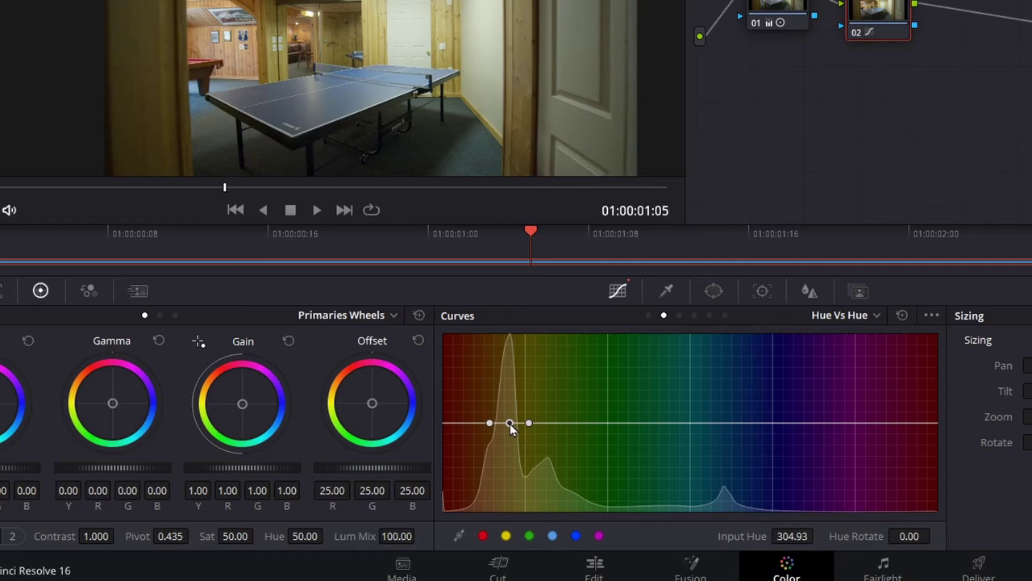
# Rotate the wood hue point at 304.27 by 24.11, then toggle node 02 to compare.
pyautogui.moveTo(510, 428); pyautogui.dragTo(506, 418)
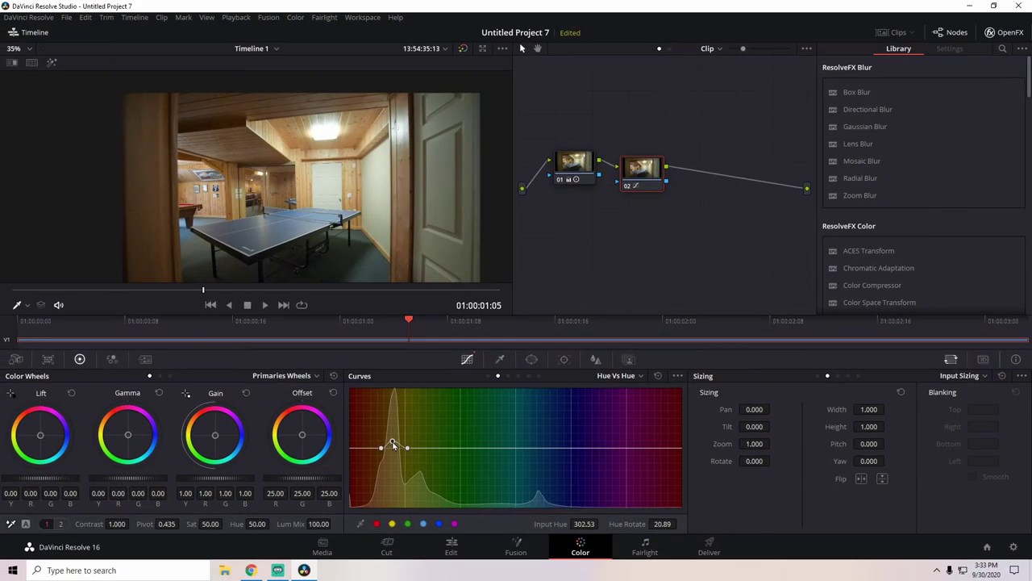
pyautogui.moveTo(393, 445); pyautogui.dragTo(394, 443)
pyautogui.moveTo(392, 445); pyautogui.dragTo(392, 442)
pyautogui.moveTo(391, 445); pyautogui.dragTo(395, 445)
pyautogui.click(393, 444)
pyautogui.hotkey('ctrl', 'd')
pyautogui.hotkey('ctrl', 'd')
pyautogui.hotkey('ctrl', 'd')
pyautogui.hotkey('ctrl', 'd')
pyautogui.scroll(4, 347, 170)
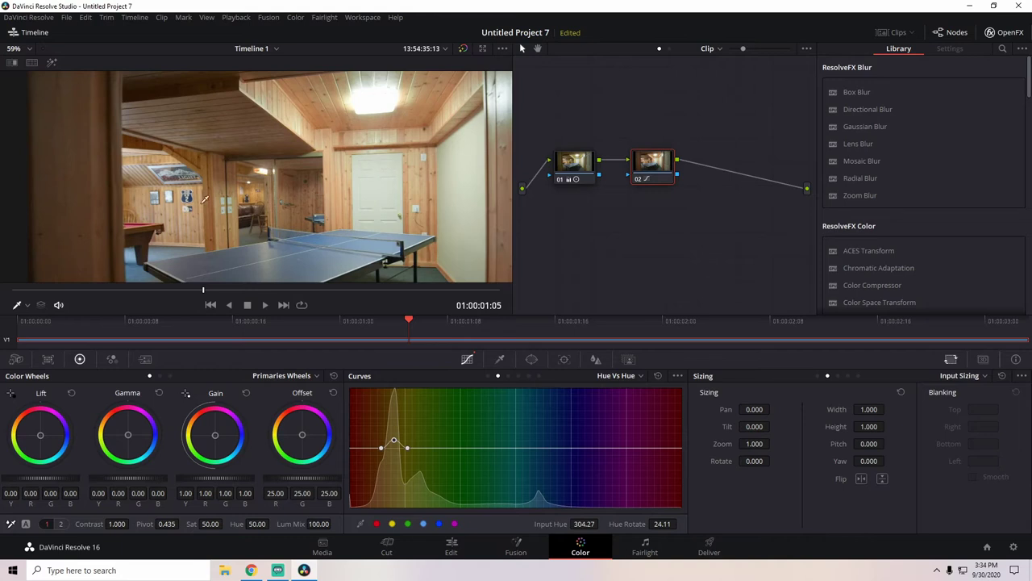
pyautogui.scroll(-5, 204, 199)
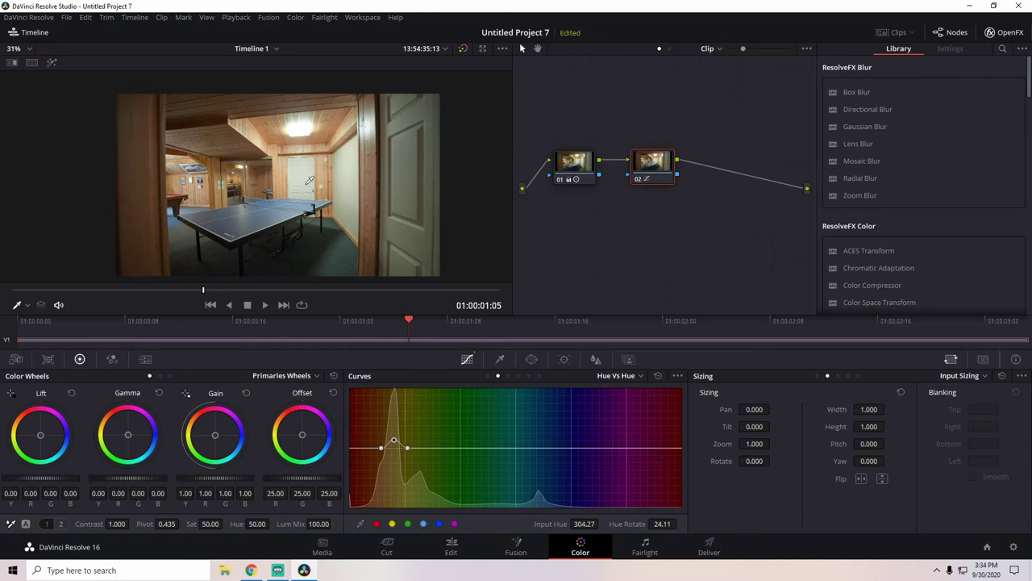
# Add serial node 03, set white balance from the white door, and preview later frames.
pyautogui.hotkey('alt', 's')
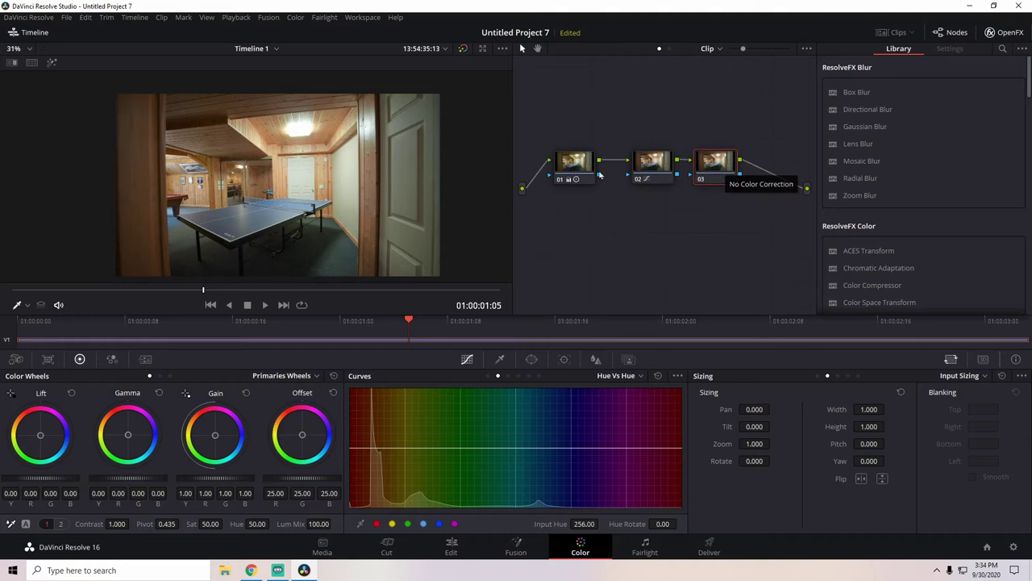
pyautogui.moveTo(717, 166)
pyautogui.mouseDown()
pyautogui.moveTo(728, 164)
pyautogui.moveTo(723, 174)
pyautogui.mouseUp()
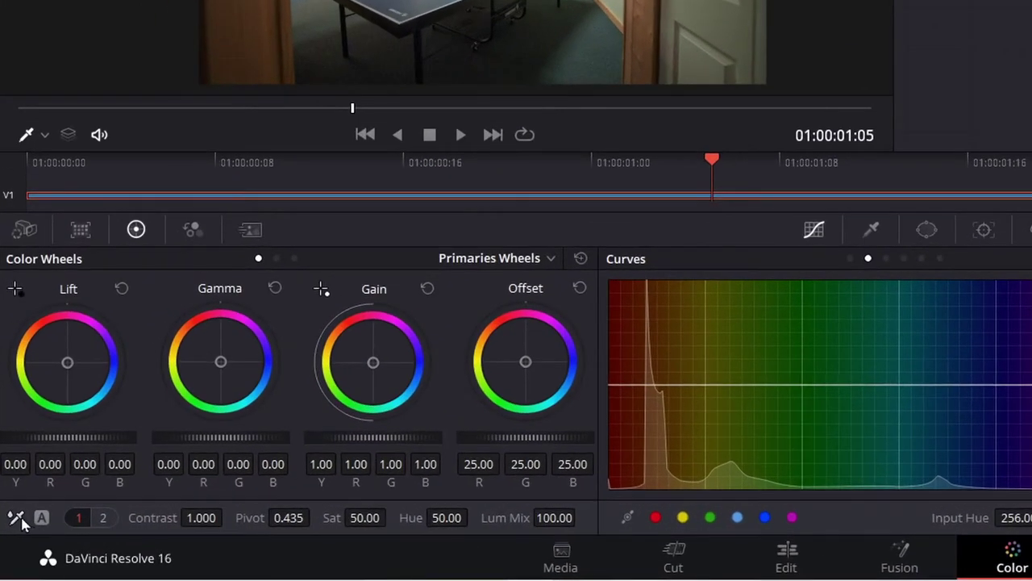
pyautogui.click(16, 518)
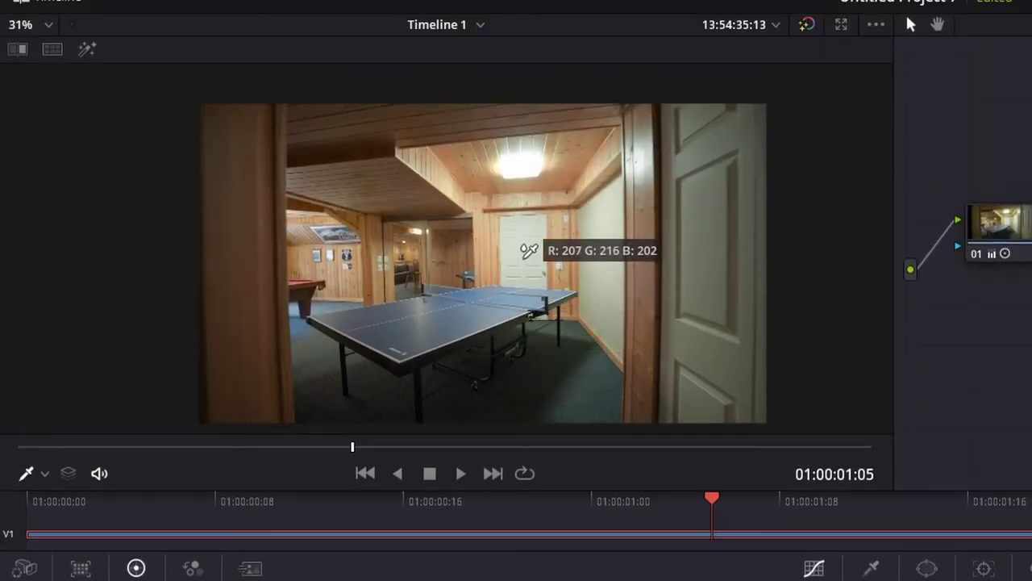
pyautogui.click(524, 256)
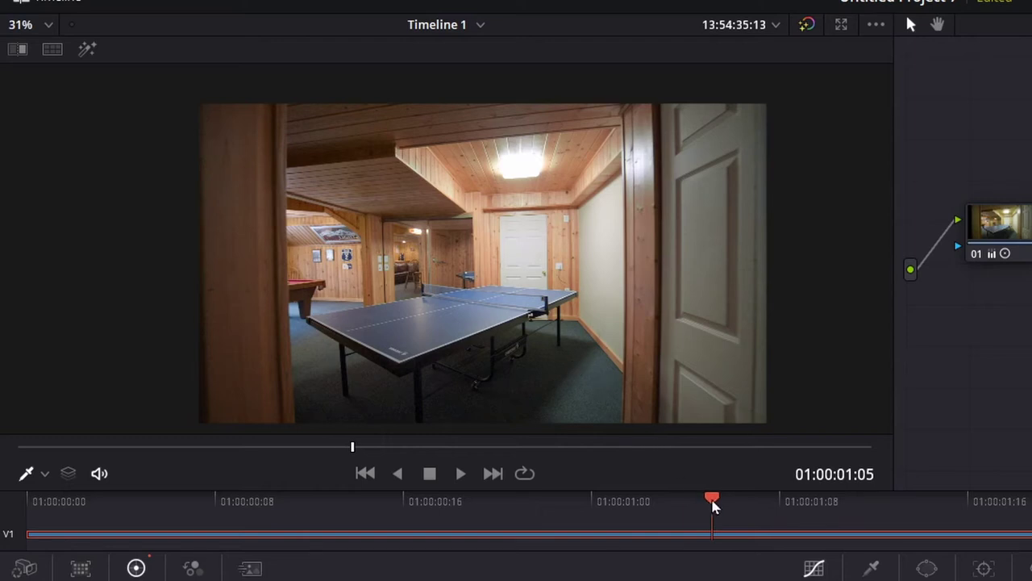
pyautogui.moveTo(713, 504); pyautogui.dragTo(910, 527)
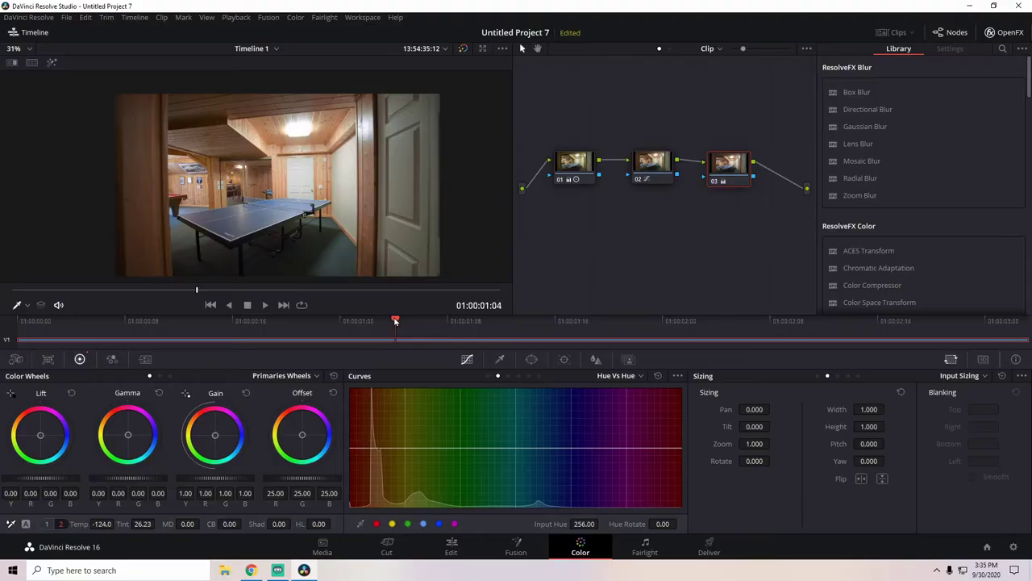
pyautogui.moveTo(396, 320); pyautogui.dragTo(515, 337)
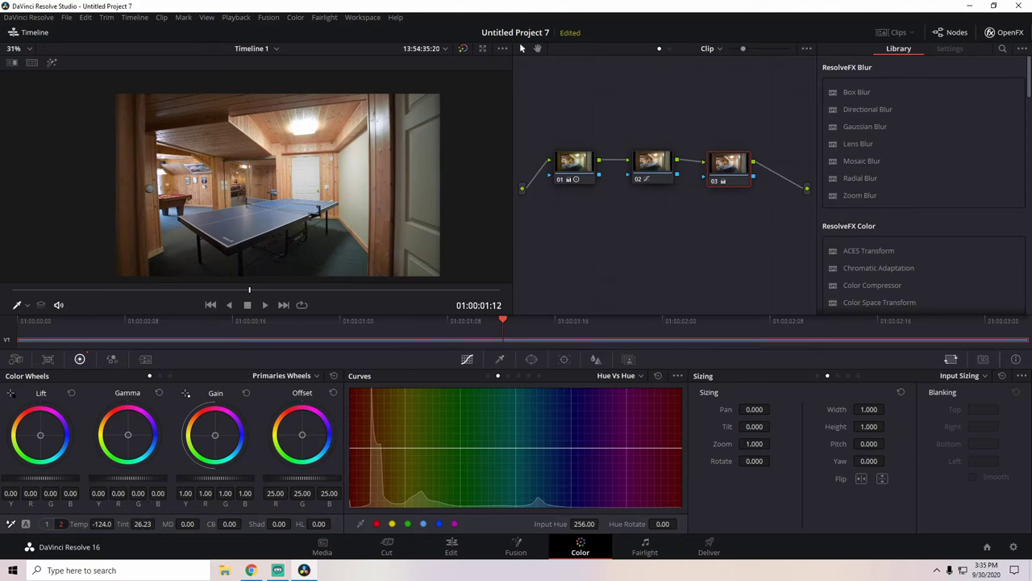
# Set node 03's Tint to 23.73 and Temp to 486.0, and line it up with nodes 01 and 02.
pyautogui.moveTo(142, 523); pyautogui.dragTo(136, 523)
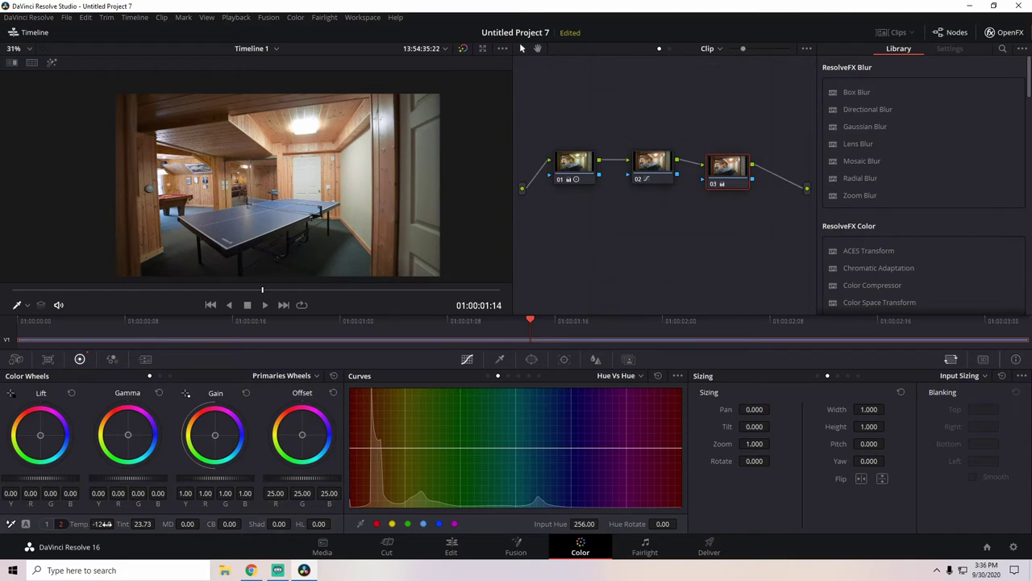
pyautogui.moveTo(102, 524); pyautogui.dragTo(117, 524)
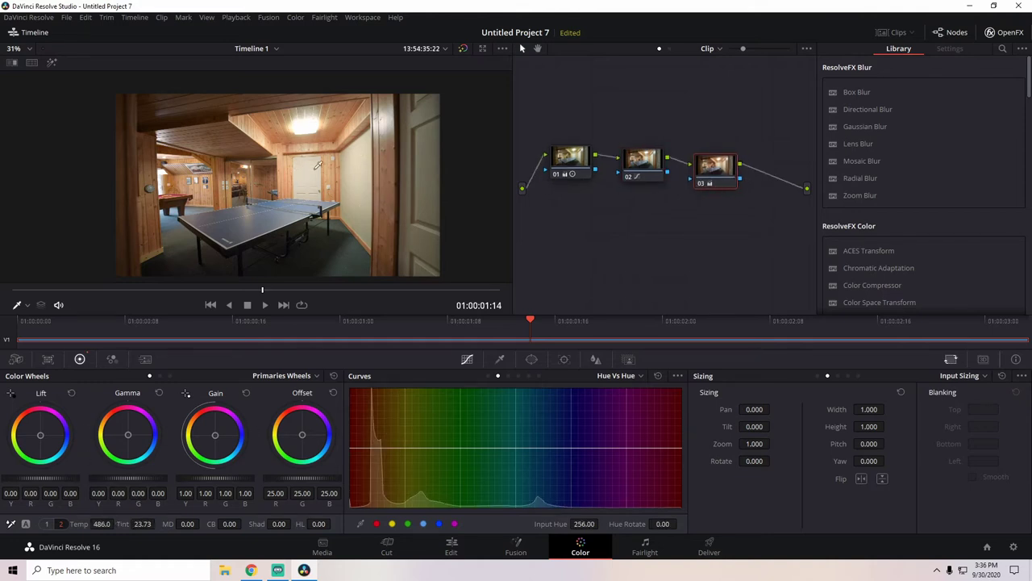
pyautogui.moveTo(710, 168); pyautogui.dragTo(710, 159)
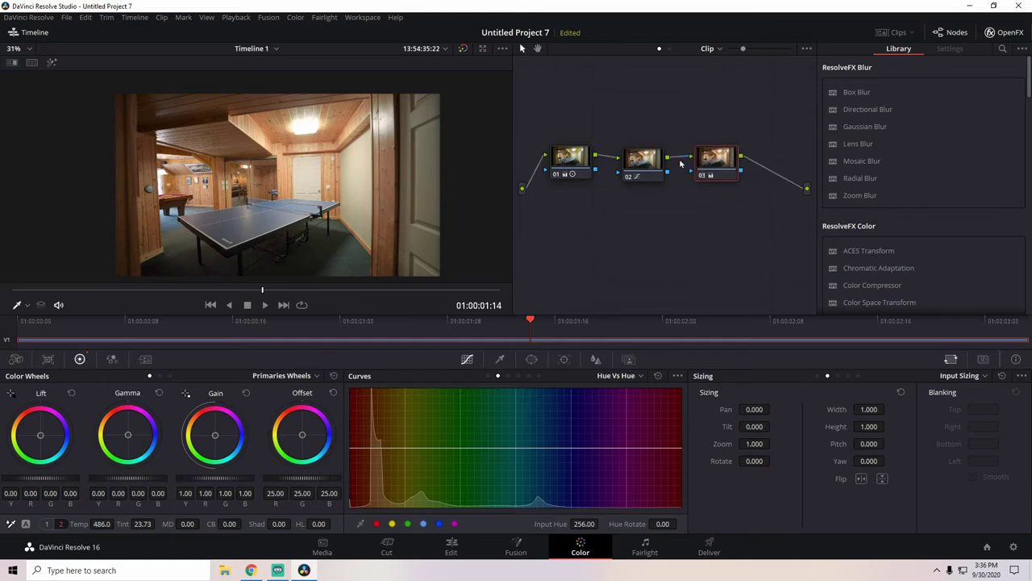
# Add node 04 below node 01 and qualify the pale wall (hue centre 42.4, width 9.0) with Highlight on.
pyautogui.hotkey('alt', 's')
pyautogui.moveTo(791, 157); pyautogui.dragTo(584, 216)
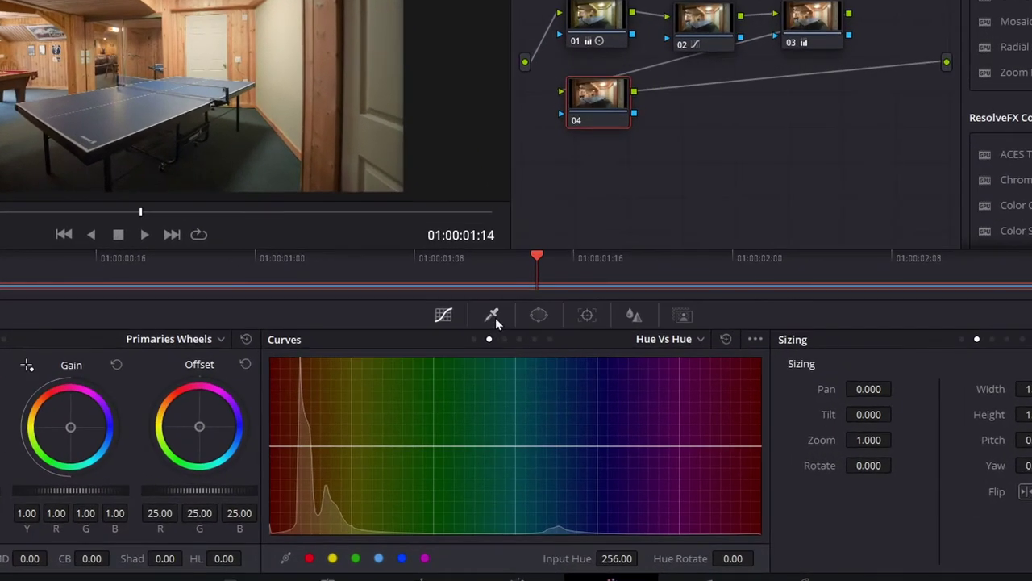
pyautogui.click(500, 359)
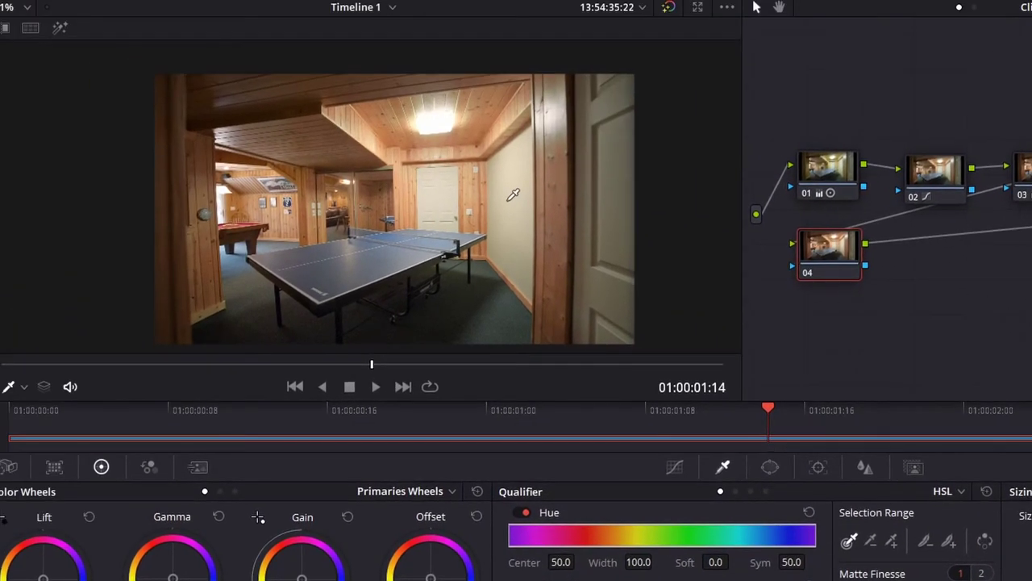
pyautogui.click(280, 48)
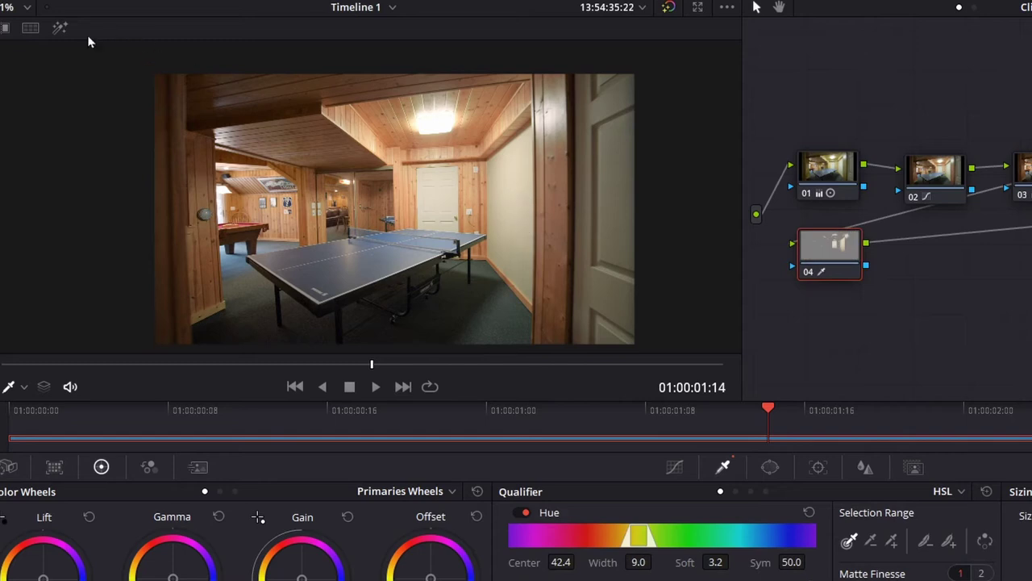
pyautogui.click(61, 29)
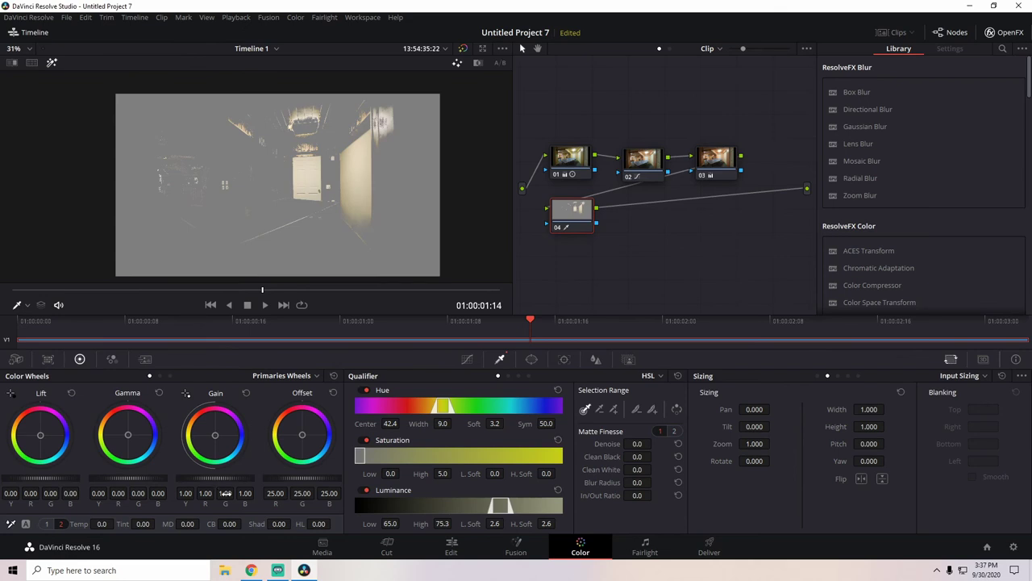
pyautogui.click(61, 524)
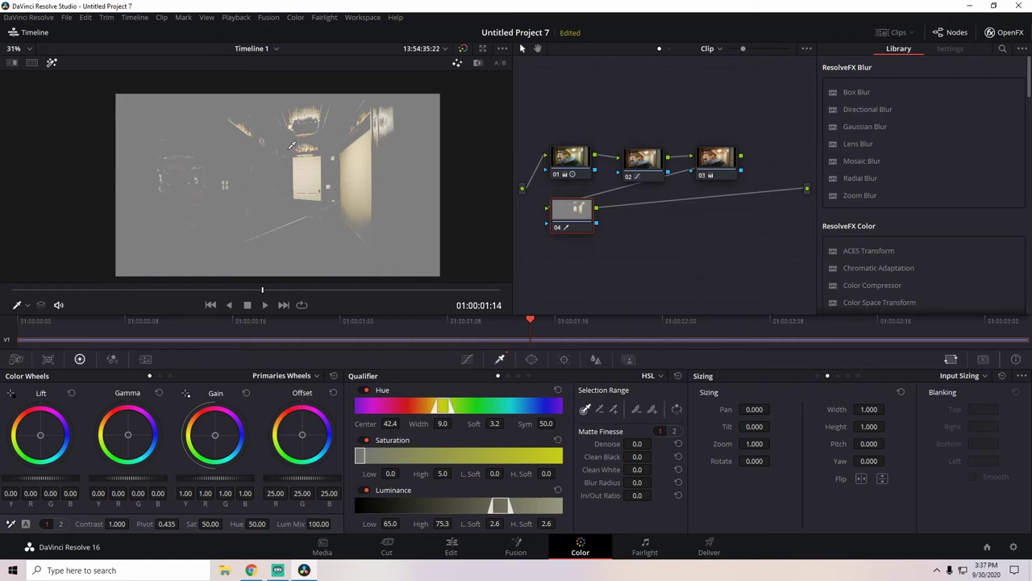
# Toggle Highlight to compare the wall matte, then lower node 04's Sat to 7.20.
pyautogui.click(51, 63)
pyautogui.click(52, 64)
pyautogui.click(53, 64)
pyautogui.click(53, 64)
pyautogui.click(53, 65)
pyautogui.click(53, 65)
pyautogui.click(53, 64)
pyautogui.click(53, 64)
pyautogui.click(53, 64)
pyautogui.click(54, 65)
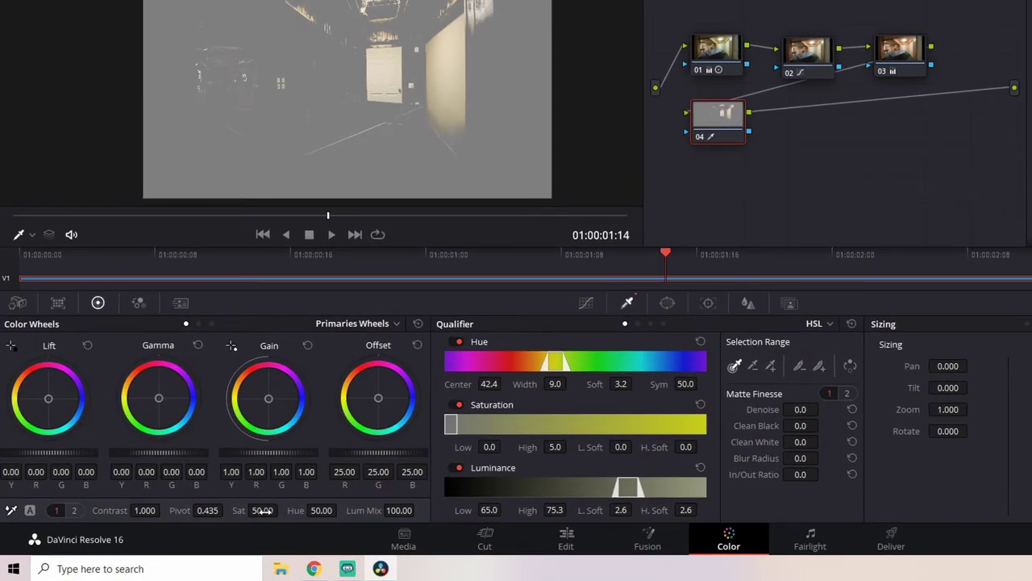
pyautogui.moveTo(262, 509); pyautogui.dragTo(208, 509)
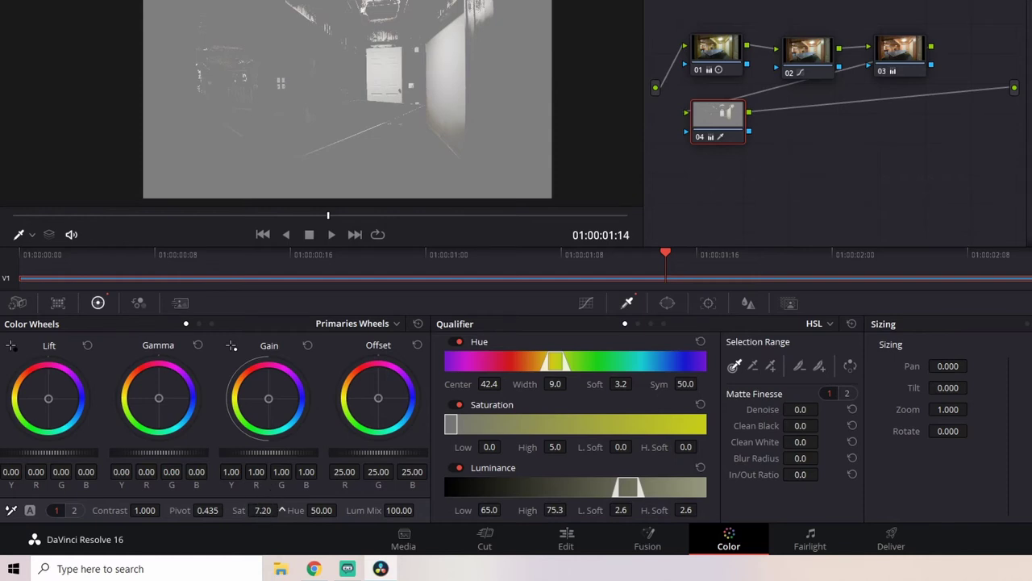
# Return to the full-colour image, zoom the viewer, and show the wall matte Highlight again.
pyautogui.hotkey('shift', 'h')
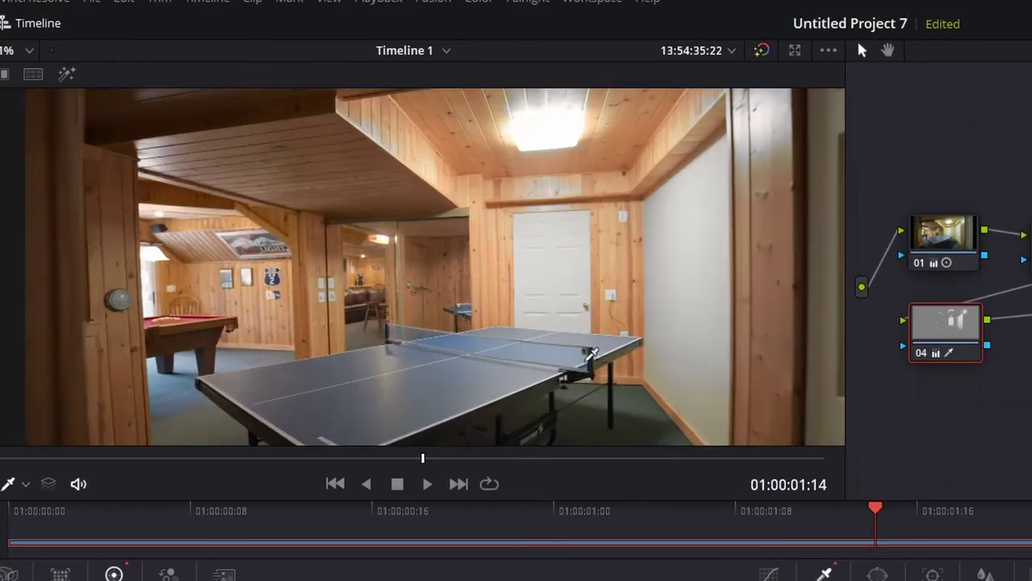
pyautogui.scroll(2, 441, 77)
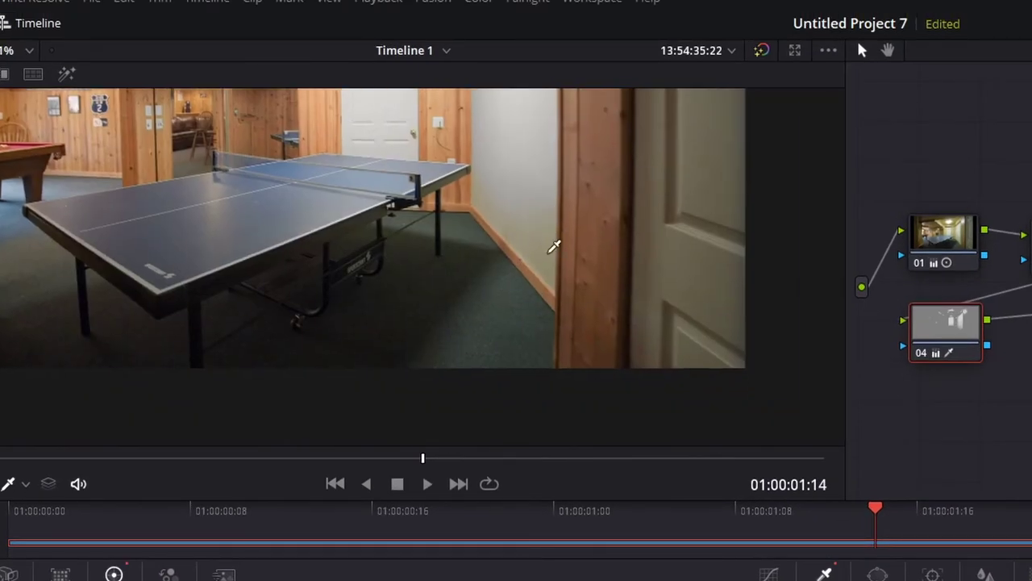
pyautogui.scroll(-1, 526, 234)
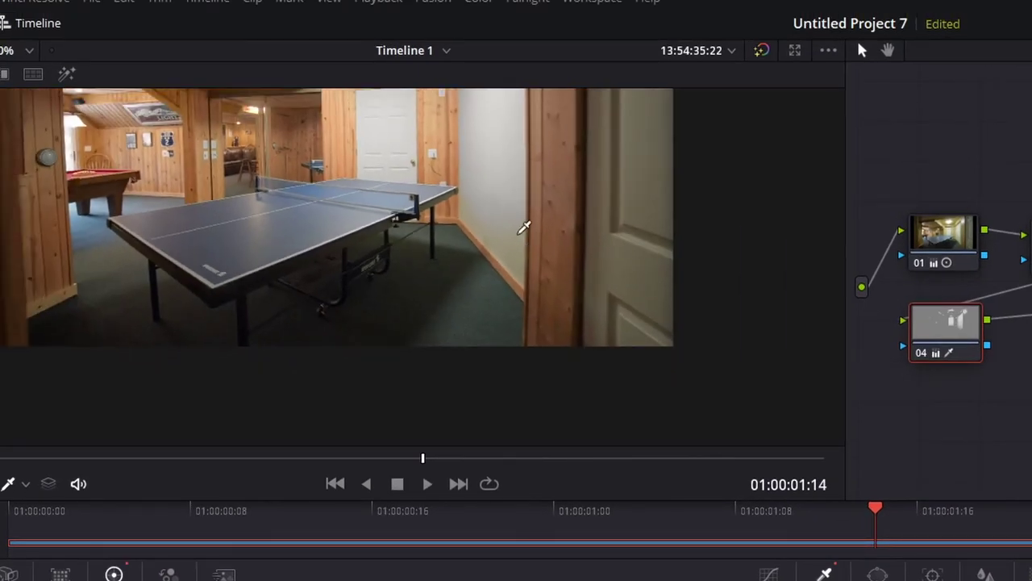
pyautogui.scroll(-2, 537, 290)
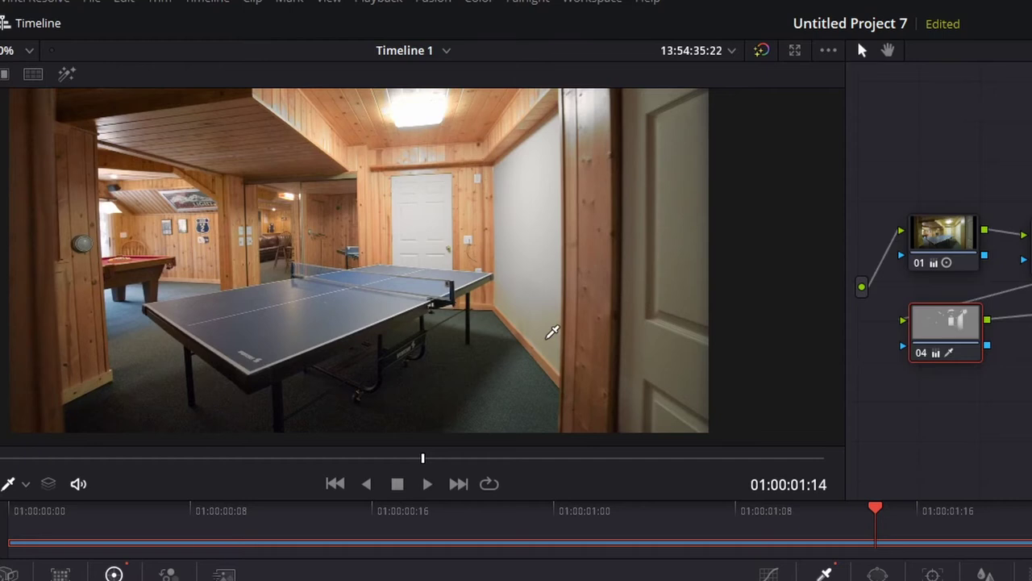
pyautogui.click(67, 74)
pyautogui.click(67, 74)
pyautogui.click(67, 74)
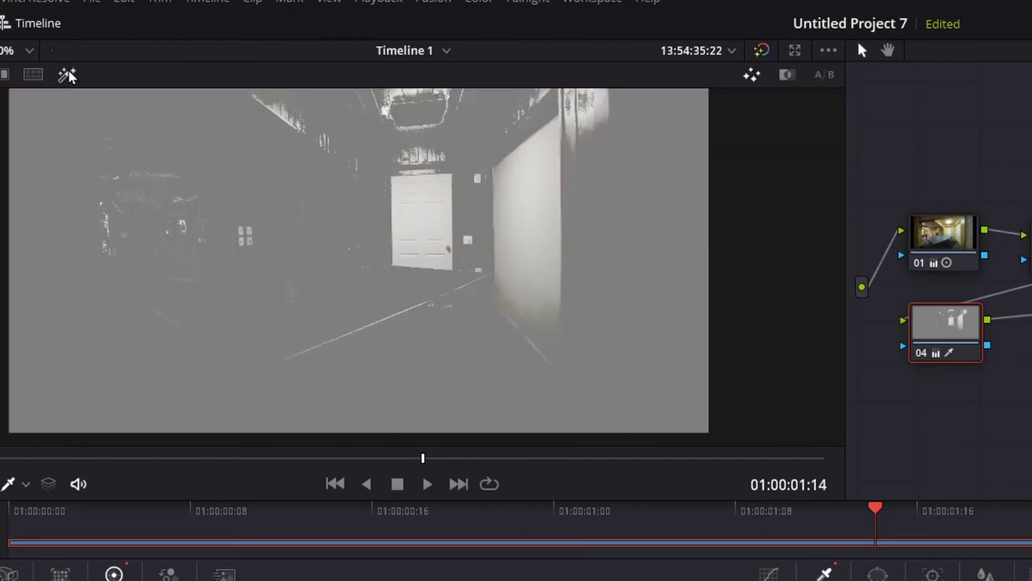
pyautogui.click(67, 74)
pyautogui.click(67, 74)
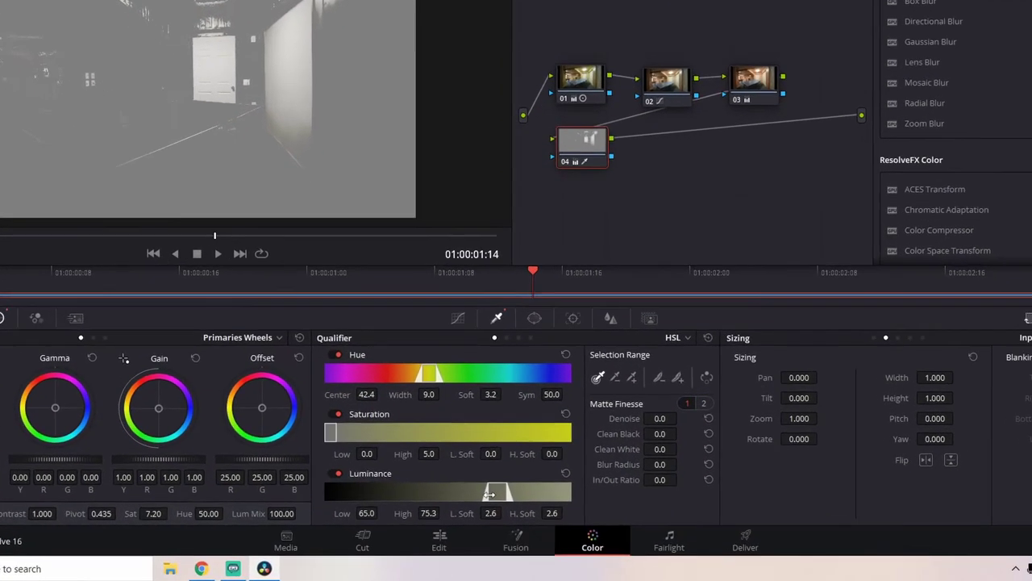
# Refine node 04's matte to Luminance Low 60.9, Denoise 10.4 and Clean Black 4.9, viewing full colour.
pyautogui.moveTo(494, 507); pyautogui.dragTo(478, 499)
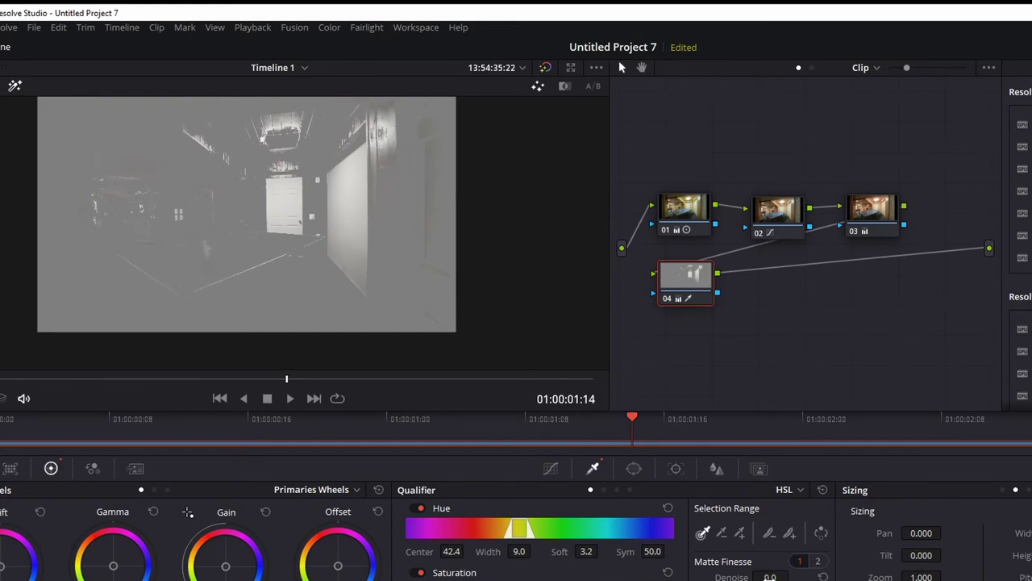
pyautogui.moveTo(774, 578); pyautogui.dragTo(793, 576)
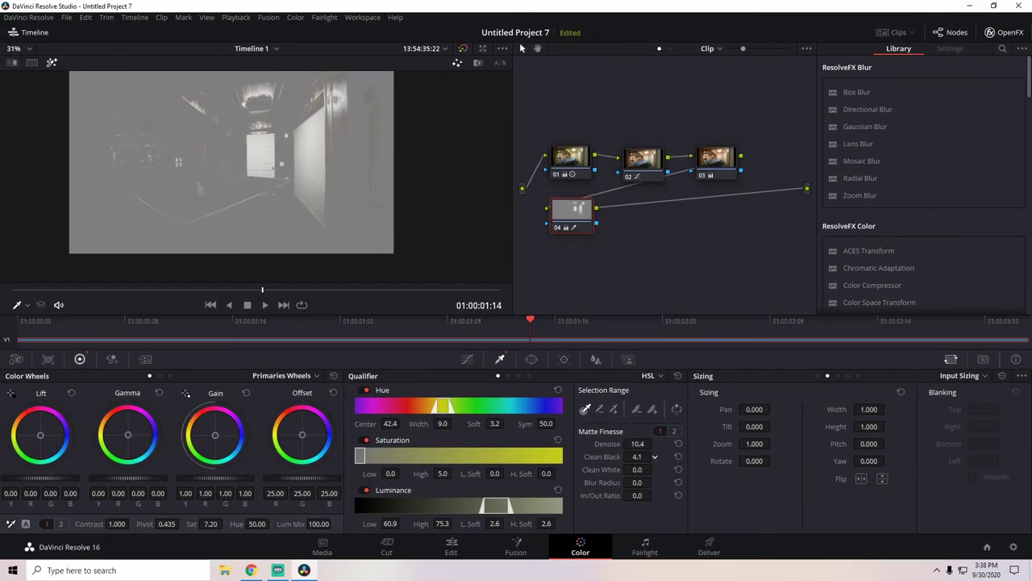
pyautogui.click(52, 62)
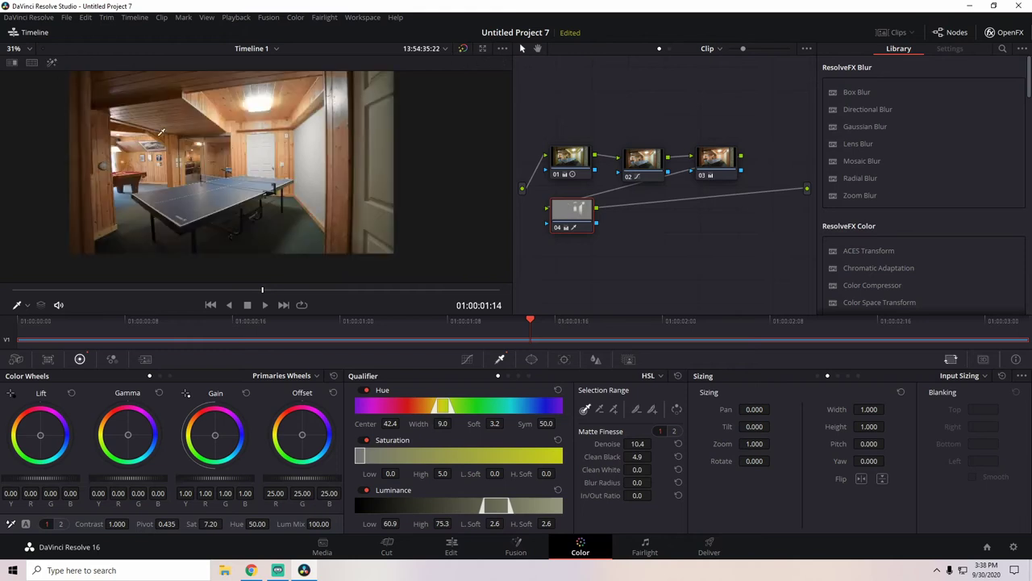
pyautogui.scroll(-1, 202, 169)
pyautogui.scroll(2, 202, 169)
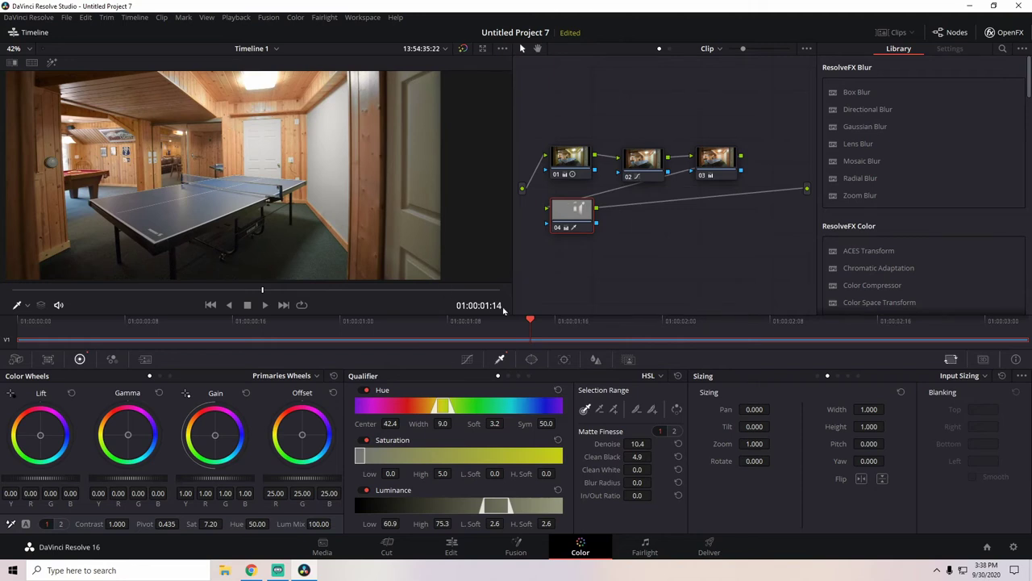
# Scrub back to 01:00:01:05, check the wall matte, and move node 04 lower in the node graph.
pyautogui.moveTo(531, 323); pyautogui.dragTo(274, 322)
pyautogui.scroll(-3, 261, 222)
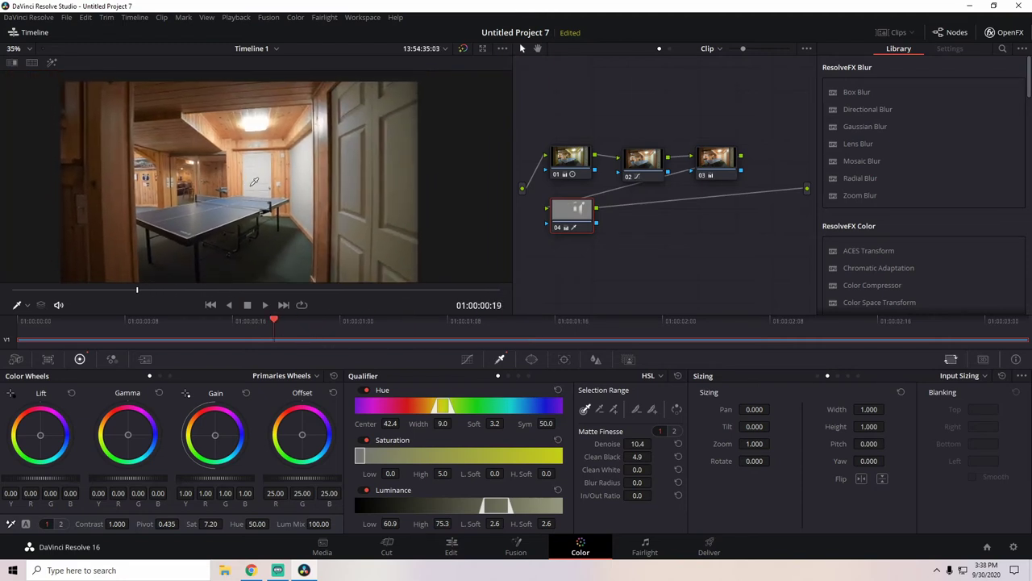
pyautogui.scroll(4, 255, 110)
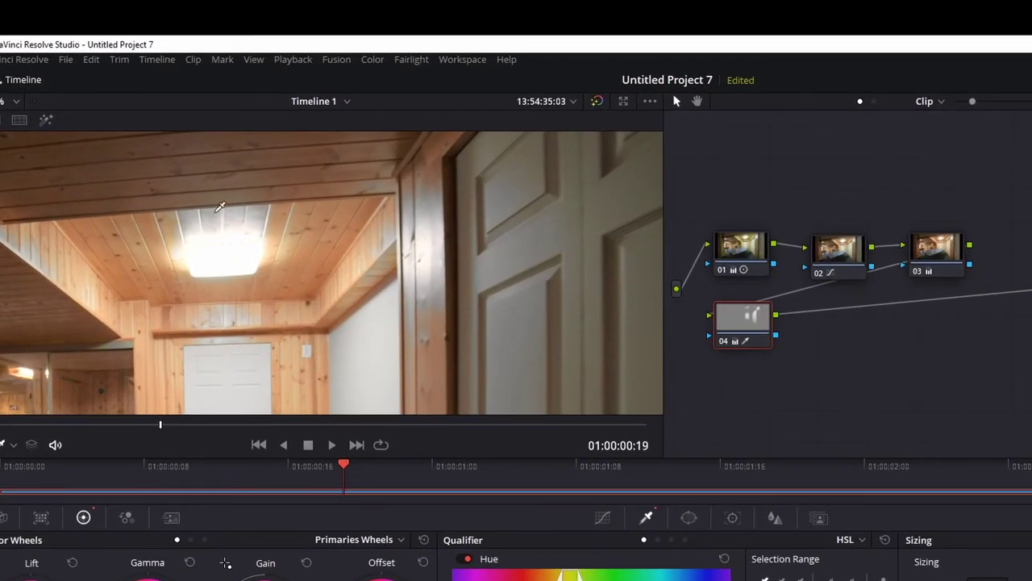
pyautogui.click(46, 119)
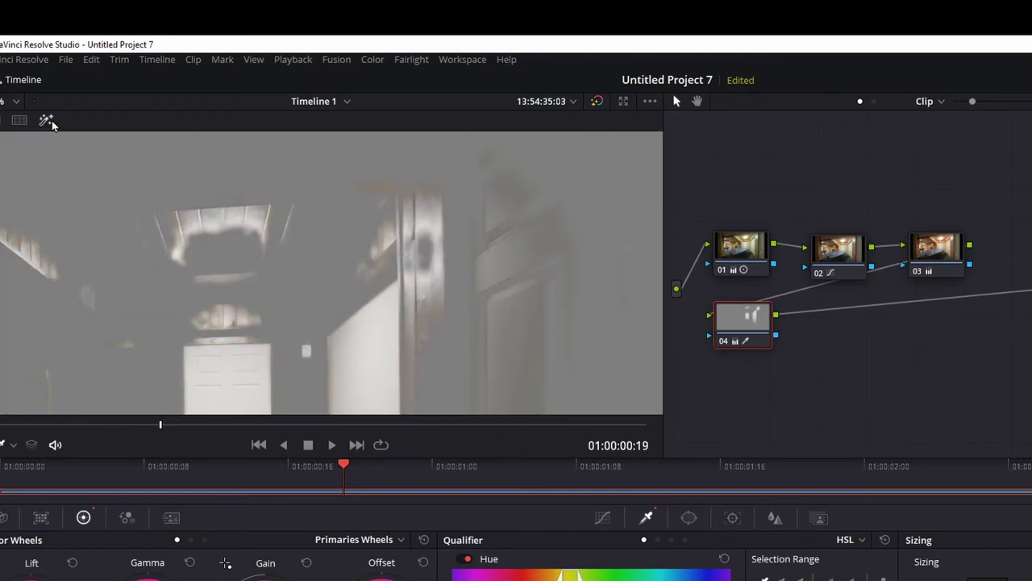
pyautogui.click(46, 119)
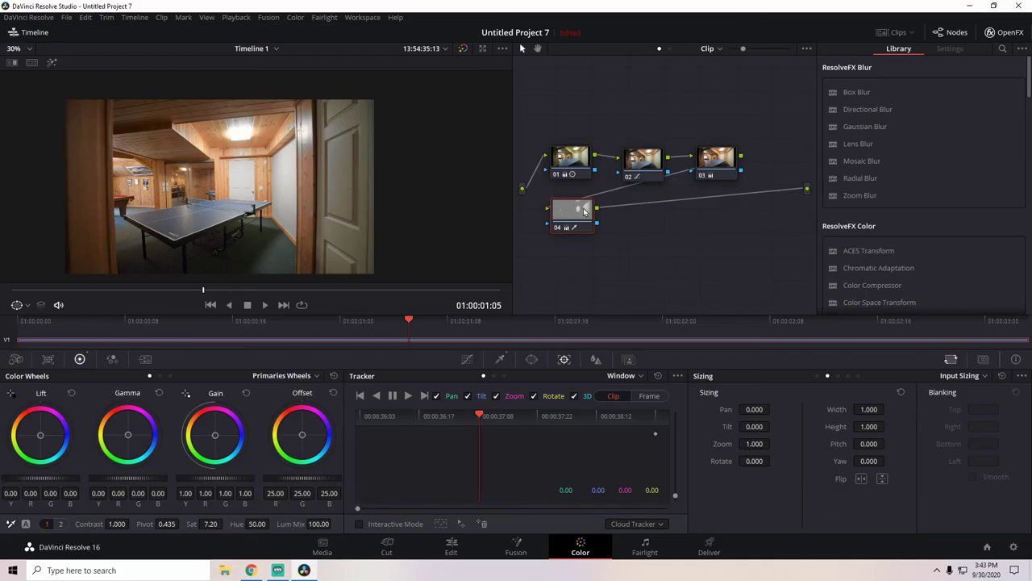
pyautogui.moveTo(577, 214); pyautogui.dragTo(575, 226)
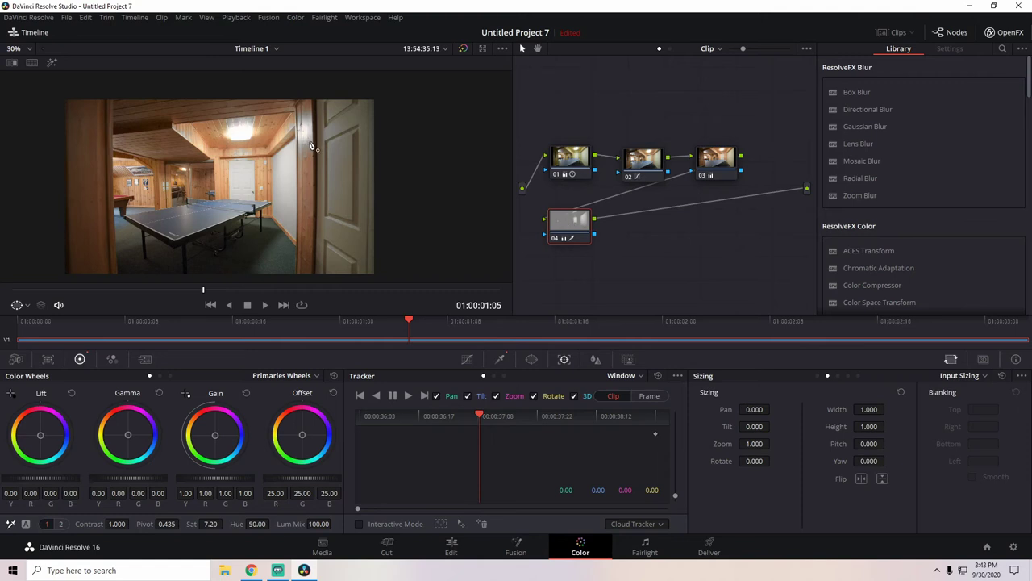
pyautogui.moveTo(574, 230); pyautogui.dragTo(575, 233)
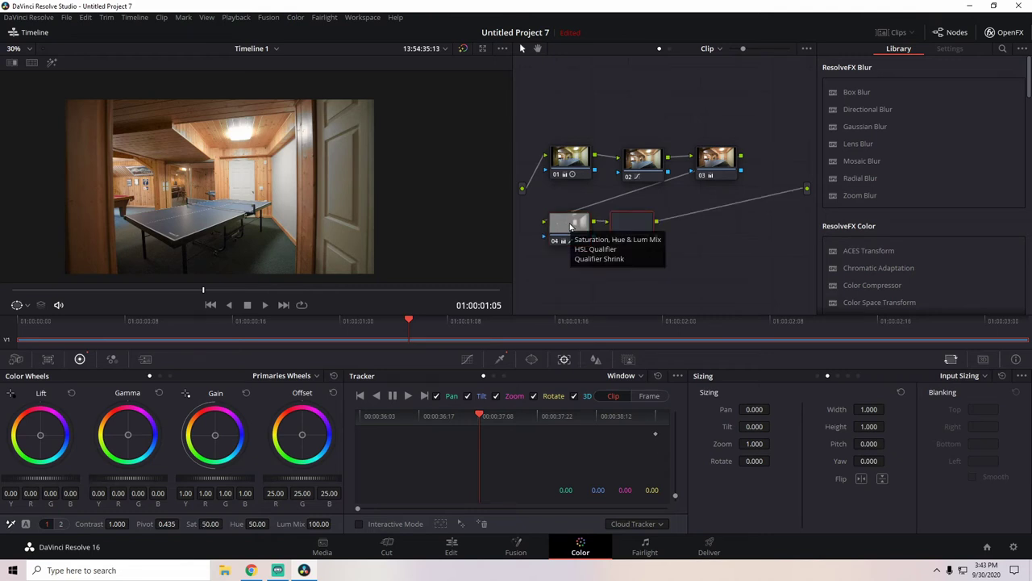
pyautogui.hotkey('alt', 's')
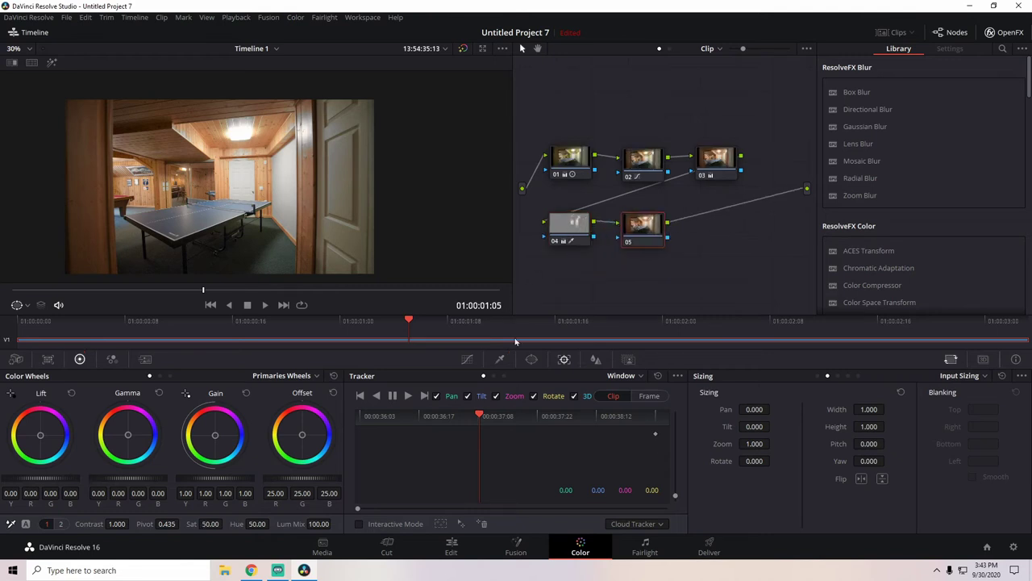
pyautogui.click(500, 360)
pyautogui.click(467, 359)
pyautogui.click(500, 360)
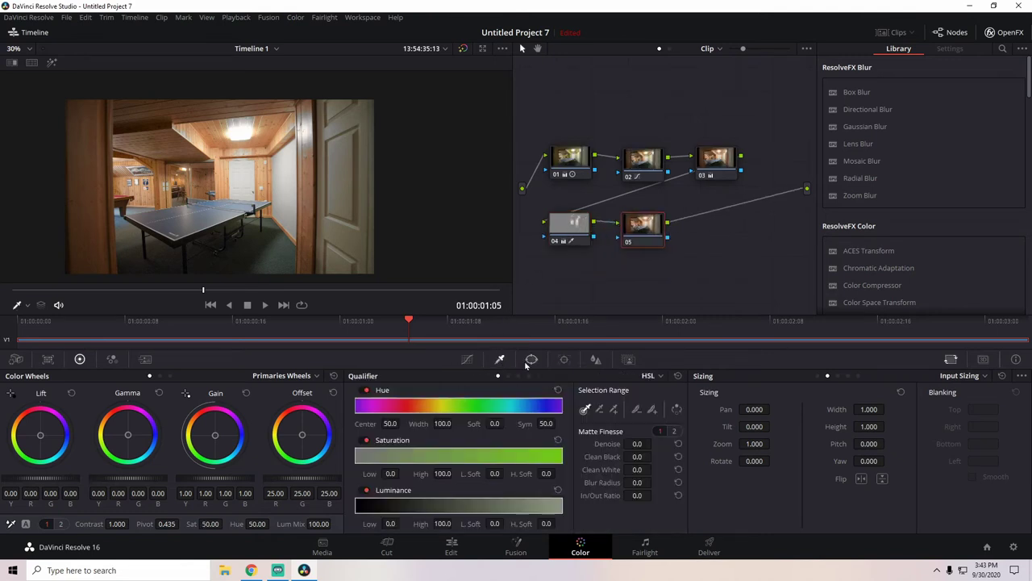
pyautogui.click(467, 359)
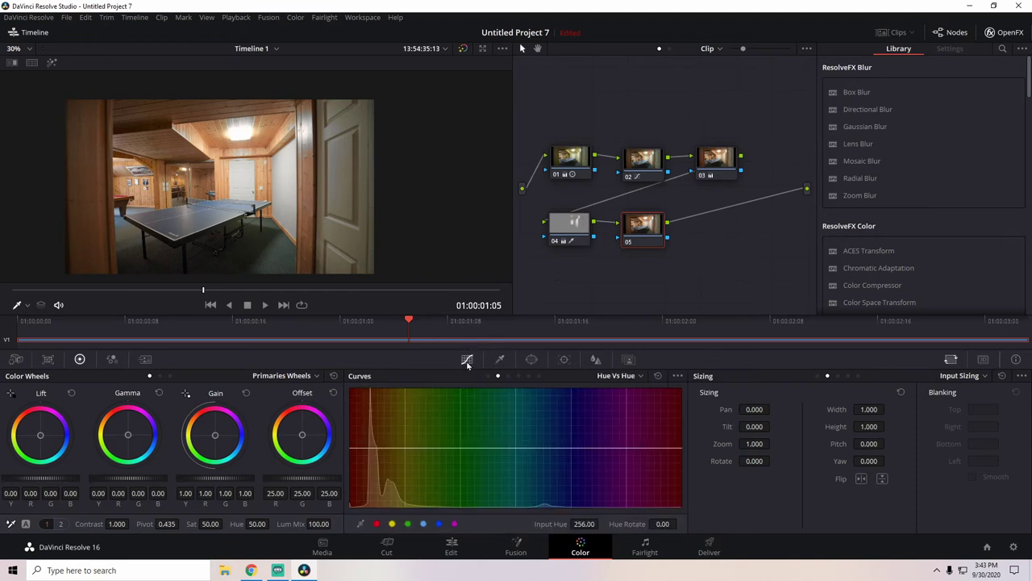
pyautogui.click(500, 360)
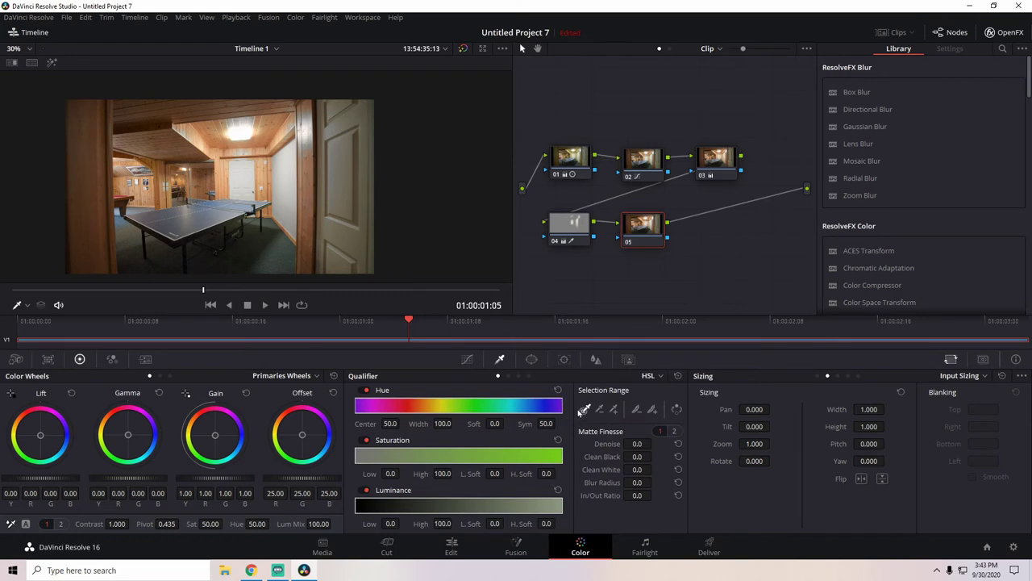
pyautogui.click(309, 136)
pyautogui.click(53, 63)
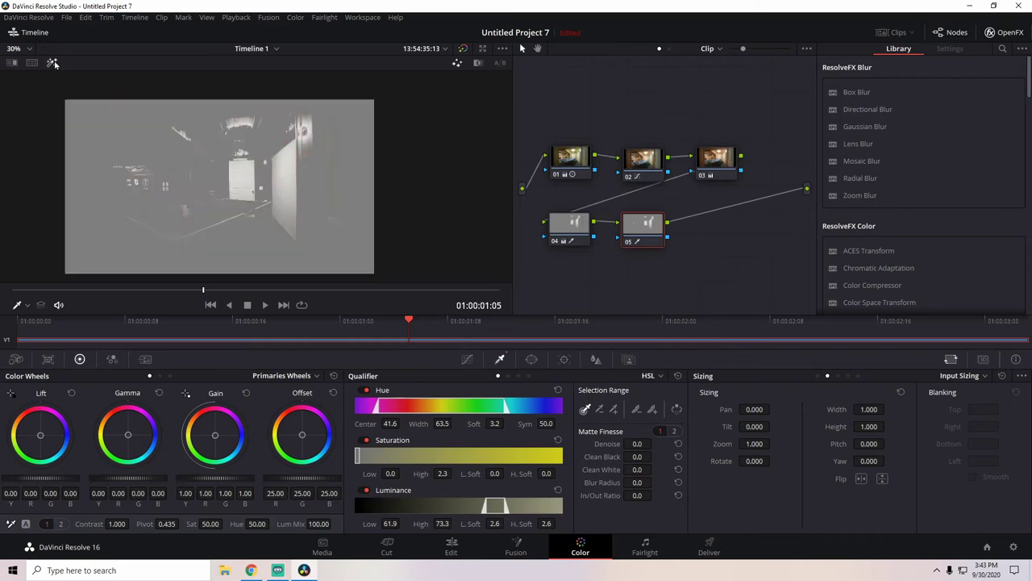
pyautogui.click(52, 63)
pyautogui.click(52, 63)
pyautogui.click(52, 63)
pyautogui.click(52, 63)
pyautogui.click(52, 63)
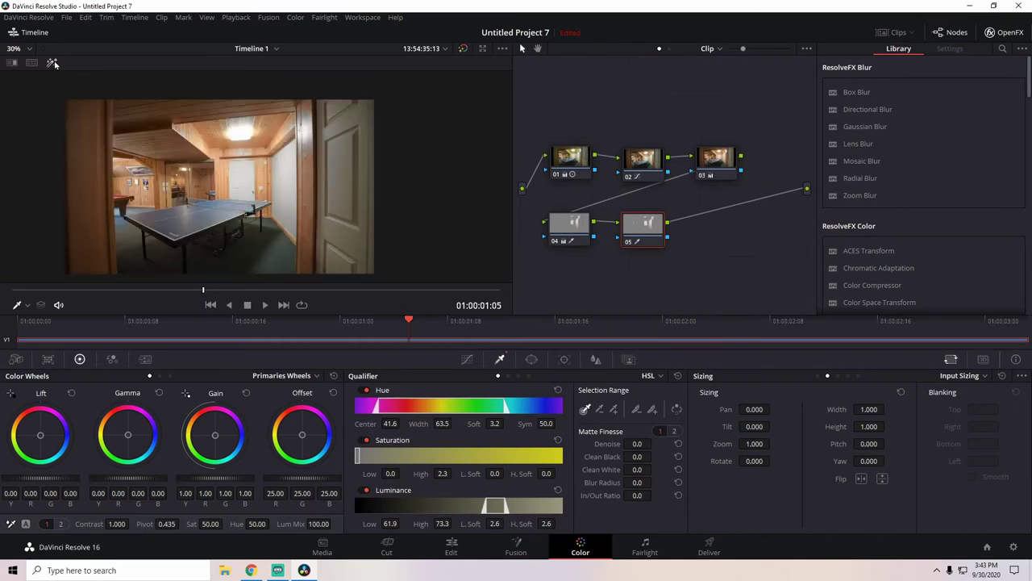
pyautogui.click(53, 63)
pyautogui.click(52, 63)
pyautogui.click(53, 63)
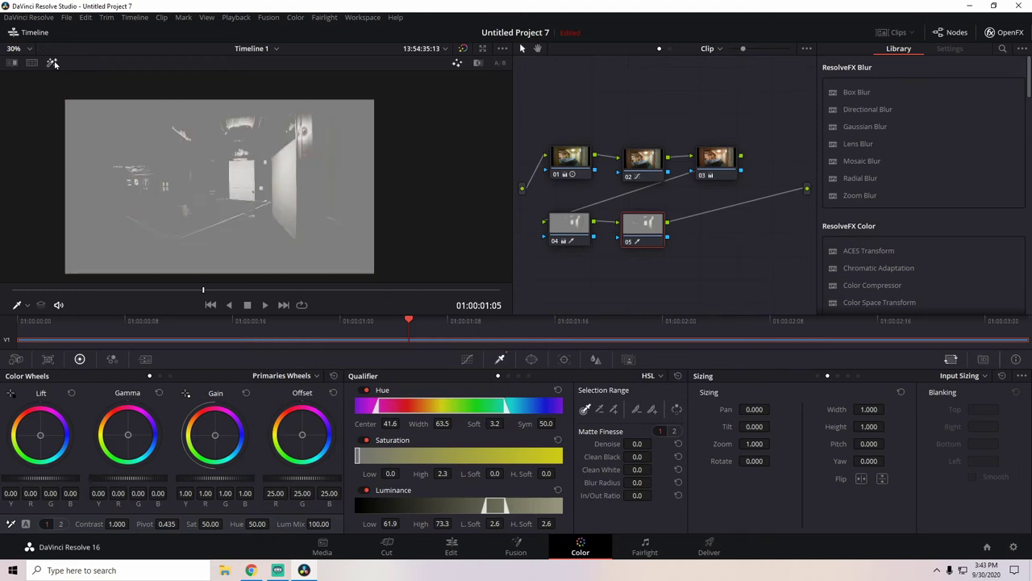
pyautogui.click(53, 63)
pyautogui.click(52, 63)
pyautogui.click(53, 63)
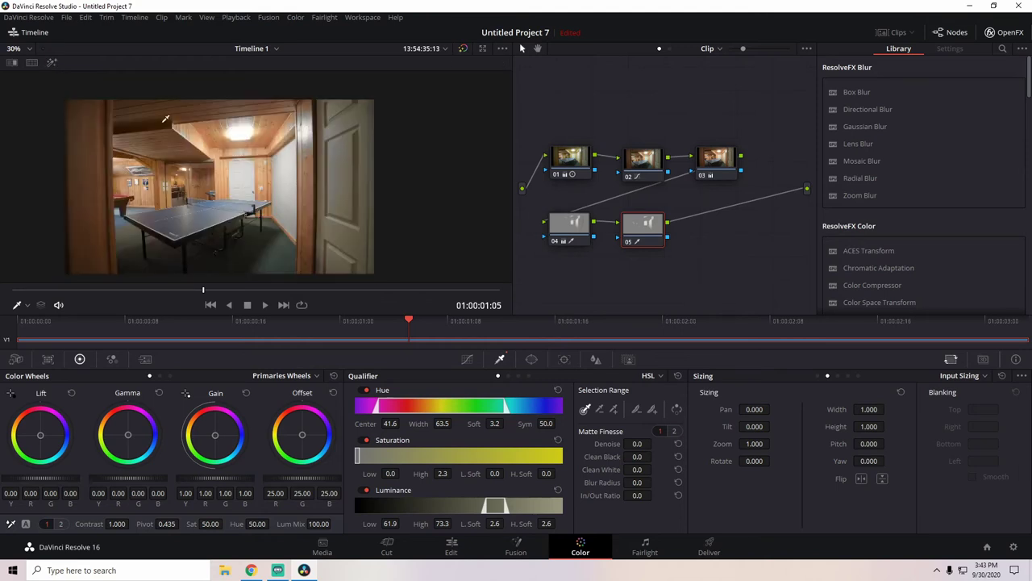
pyautogui.click(52, 63)
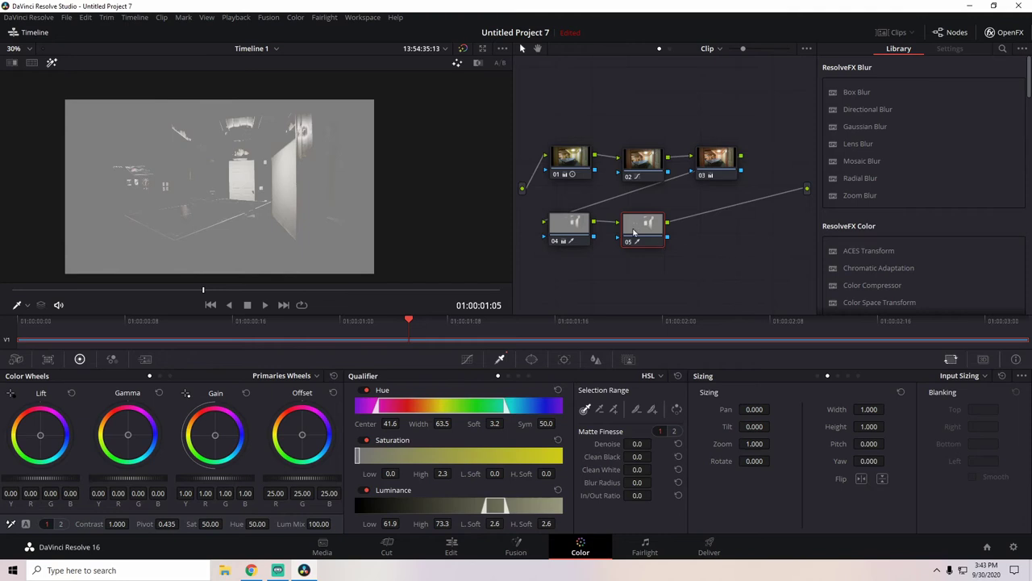
pyautogui.click(557, 390)
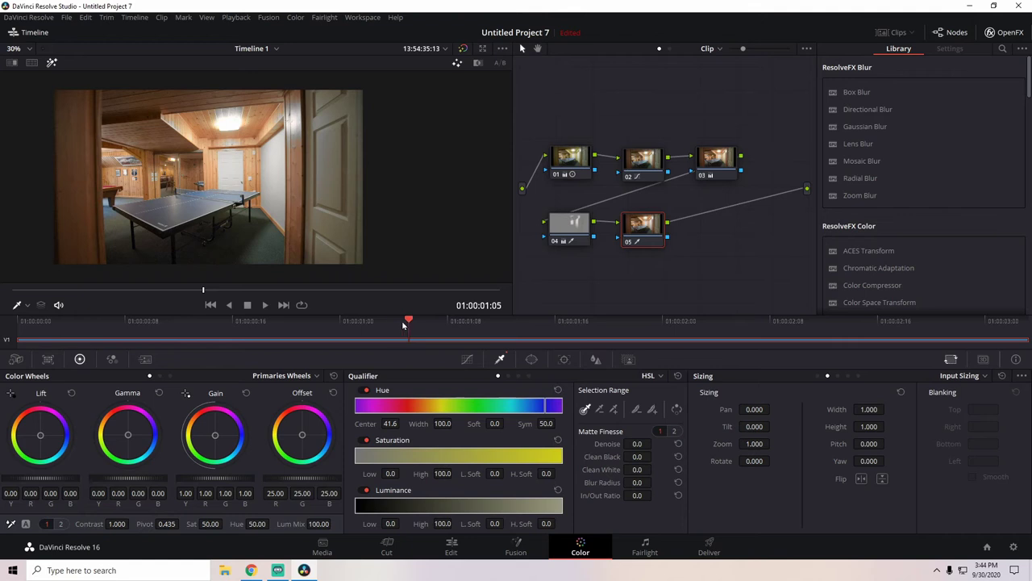
# At the clip's first frame, add a Circle window to node 05 and view its matte.
pyautogui.moveTo(403, 324); pyautogui.dragTo(22, 345)
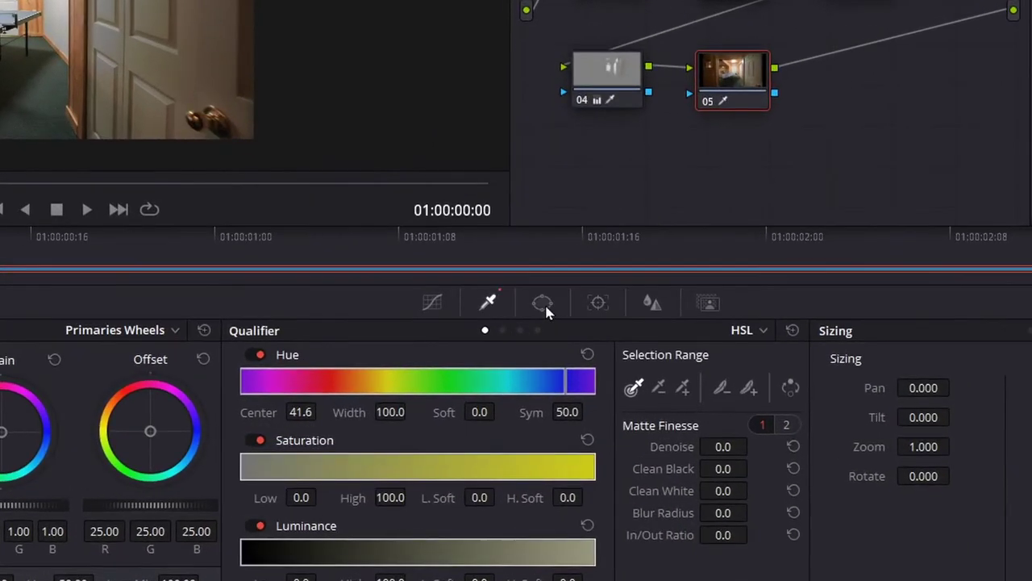
pyautogui.click(543, 304)
pyautogui.scroll(-1, 381, 503)
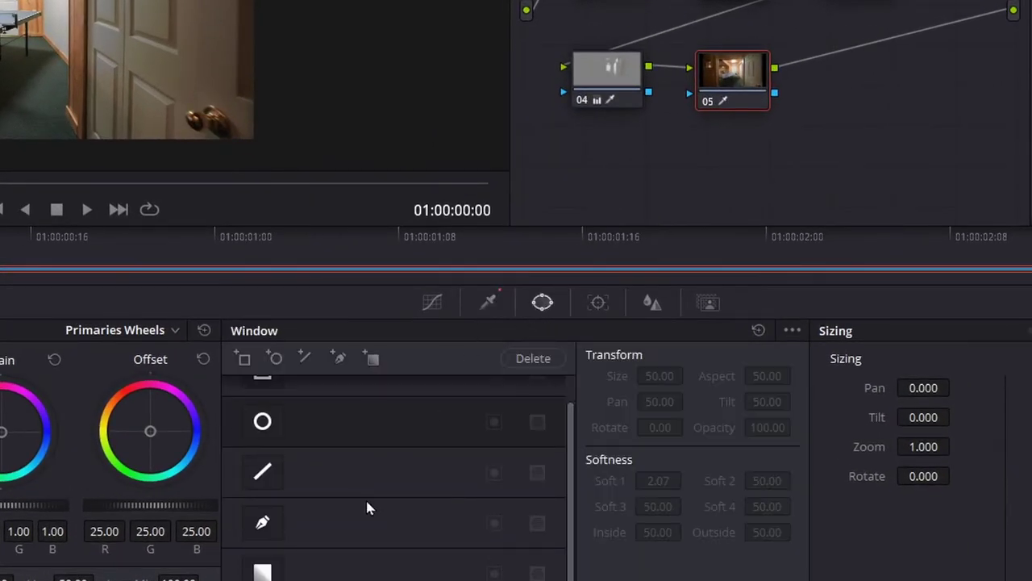
pyautogui.scroll(1, 339, 508)
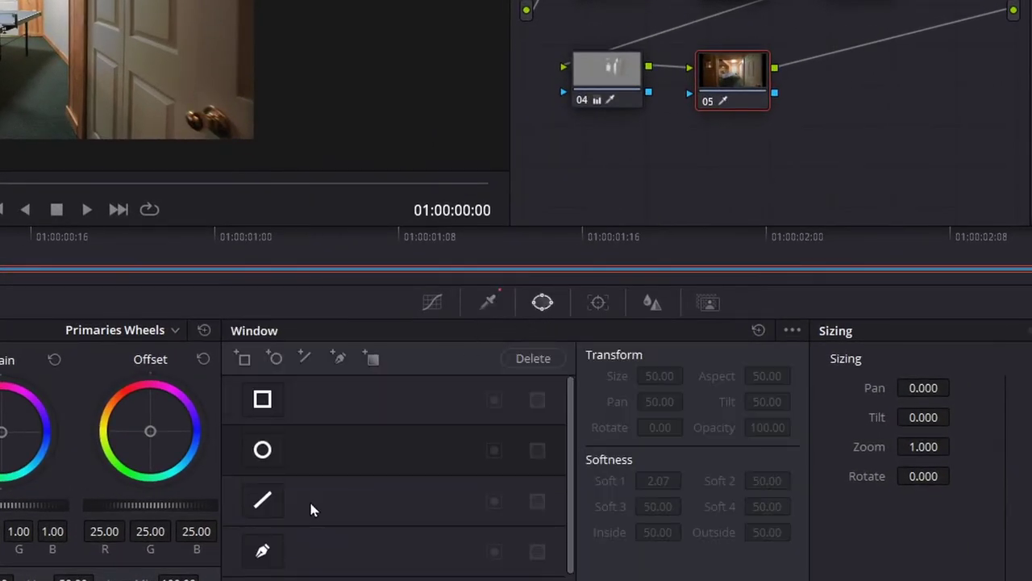
pyautogui.click(262, 451)
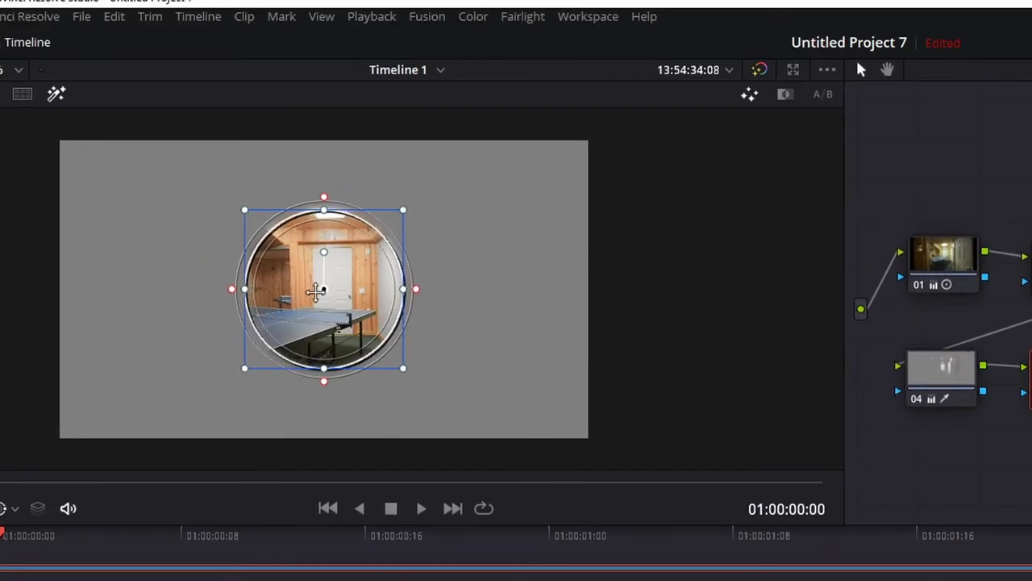
pyautogui.moveTo(325, 291)
pyautogui.mouseDown()
pyautogui.moveTo(371, 287)
pyautogui.moveTo(340, 281)
pyautogui.moveTo(352, 272)
pyautogui.moveTo(341, 288)
pyautogui.mouseUp()
pyautogui.click(63, 95)
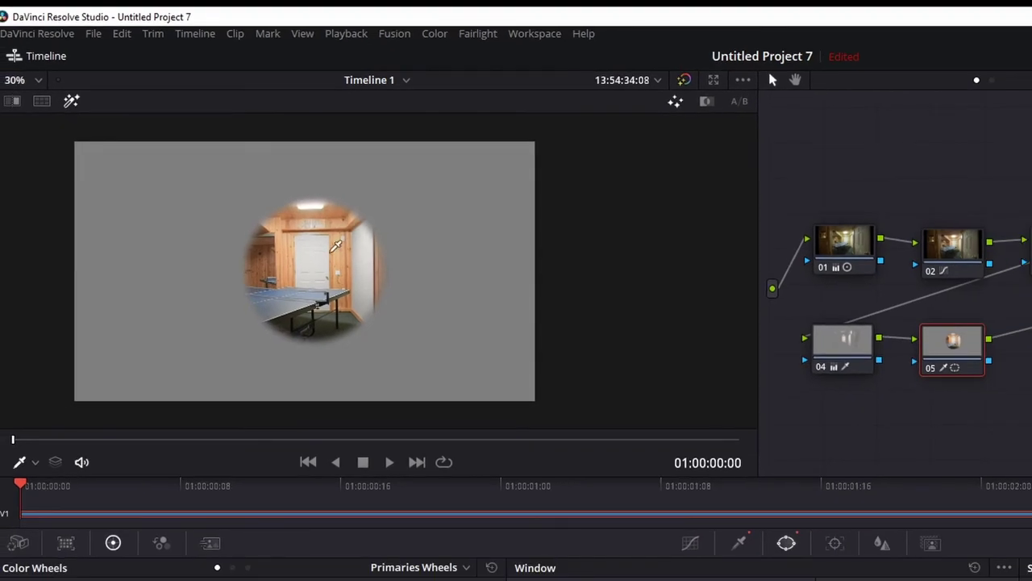
# Move the circle over the glare beside the door and squeeze it into a narrow vertical ellipse.
pyautogui.click(36, 463)
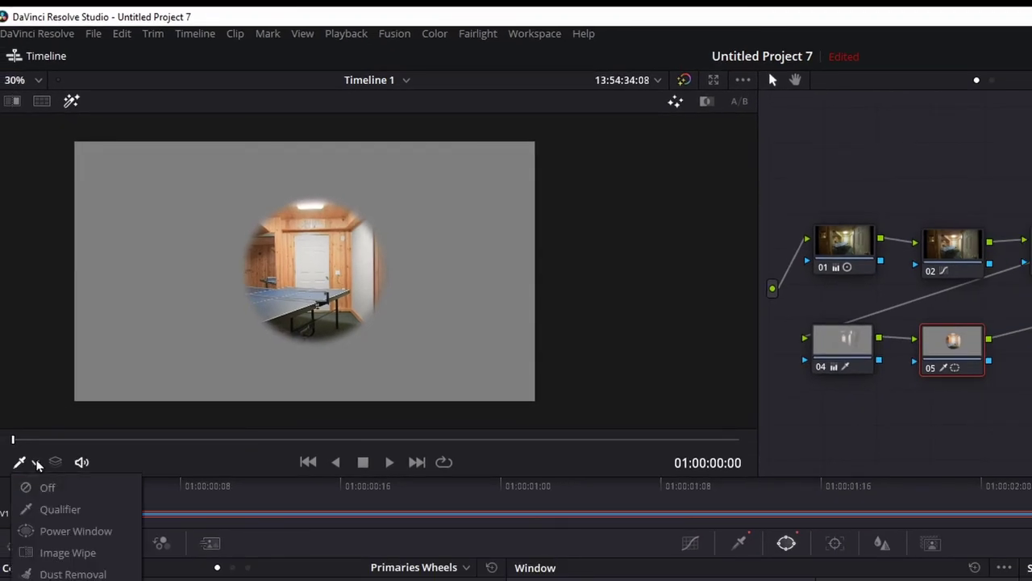
pyautogui.click(50, 530)
pyautogui.moveTo(320, 269); pyautogui.dragTo(379, 212)
pyautogui.click(71, 100)
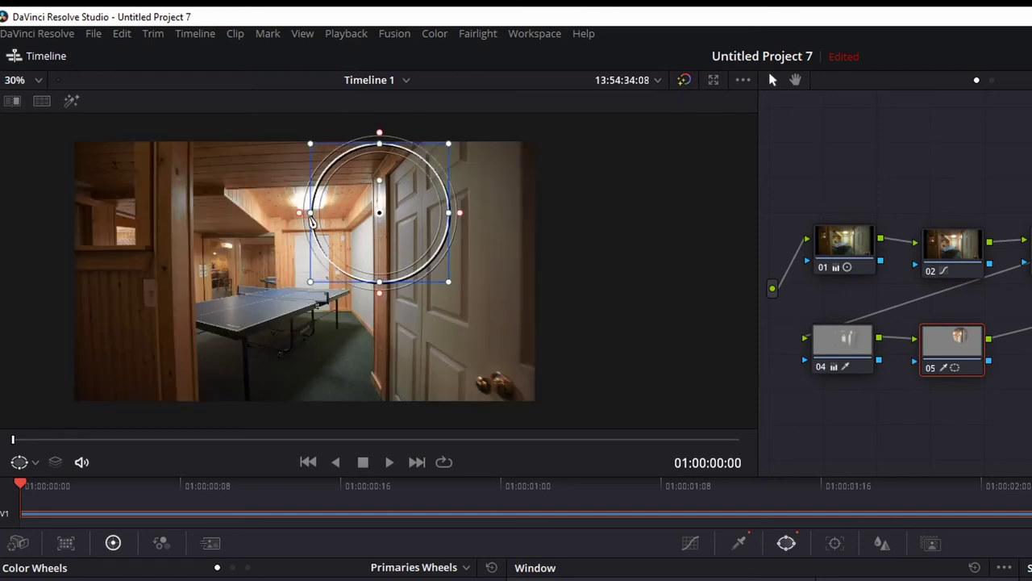
pyautogui.moveTo(310, 213); pyautogui.dragTo(392, 211)
pyautogui.moveTo(380, 138); pyautogui.dragTo(380, 166)
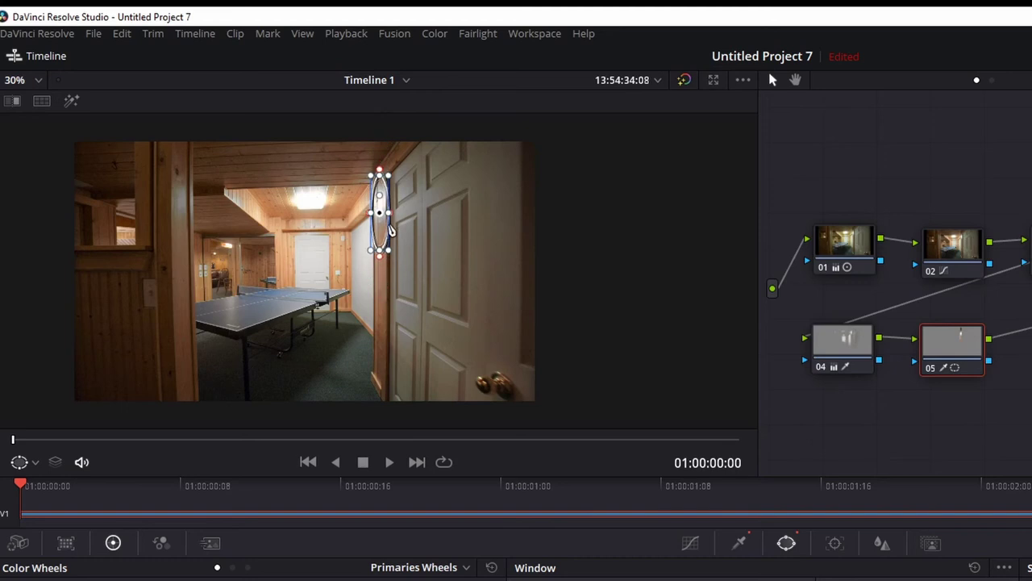
pyautogui.scroll(1, 386, 221)
pyautogui.scroll(3, 388, 217)
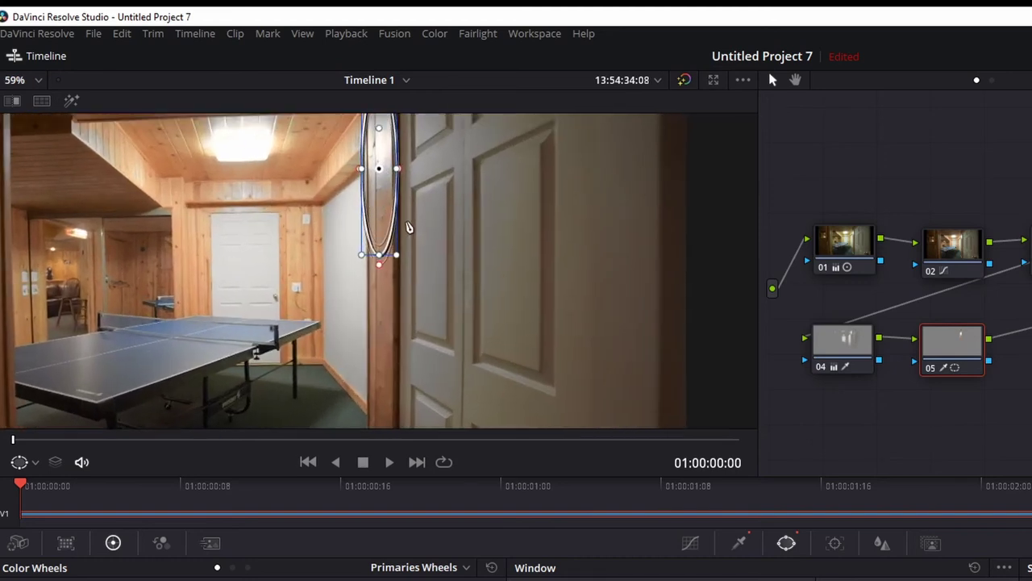
# Shorten the ellipse over the glare strip and warm node 05's Offset to 34.63/22.44/14.25.
pyautogui.moveTo(382, 165); pyautogui.dragTo(383, 192)
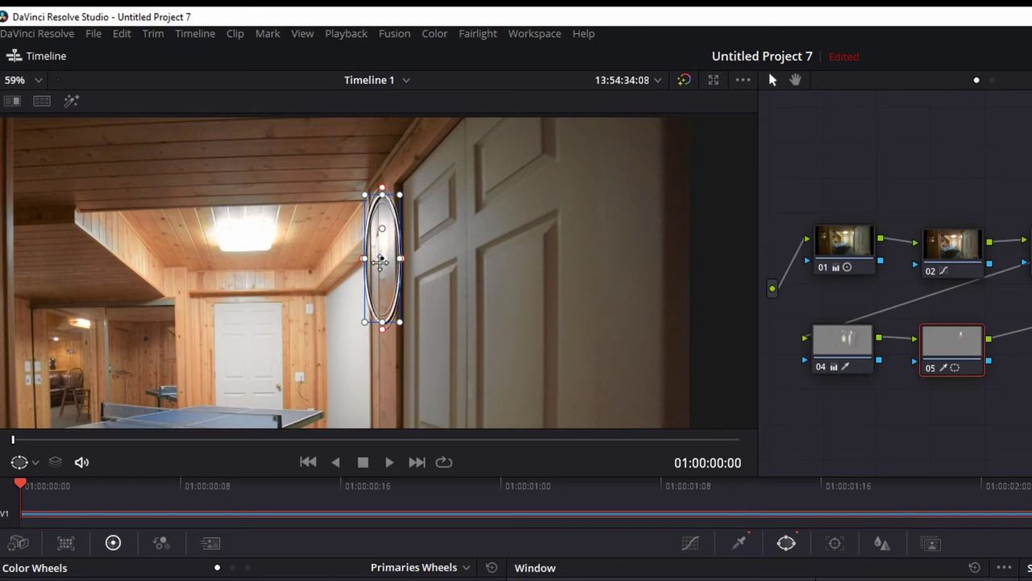
pyautogui.moveTo(383, 258); pyautogui.dragTo(368, 236)
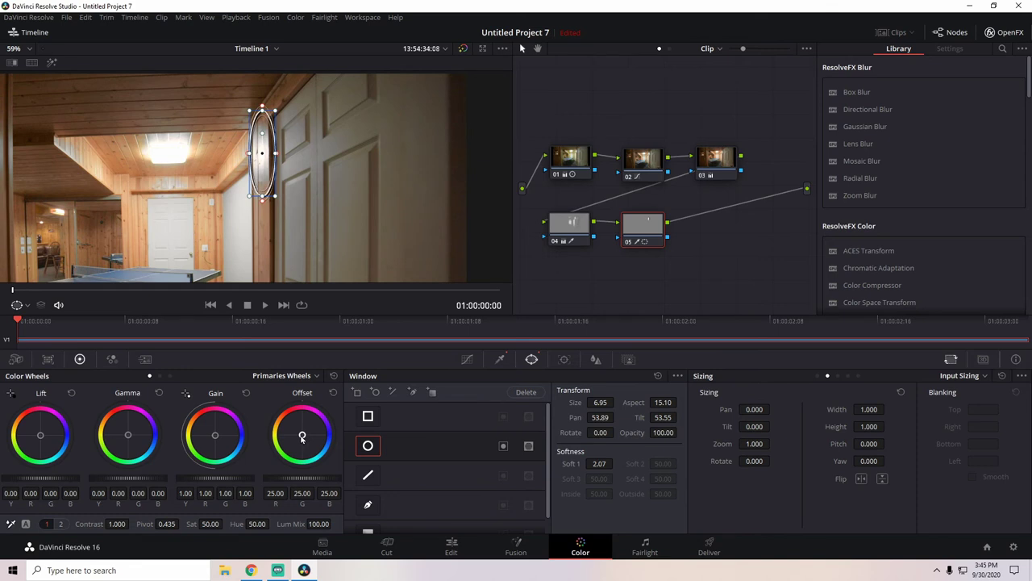
pyautogui.moveTo(301, 436); pyautogui.dragTo(298, 429)
pyautogui.scroll(-2, 272, 178)
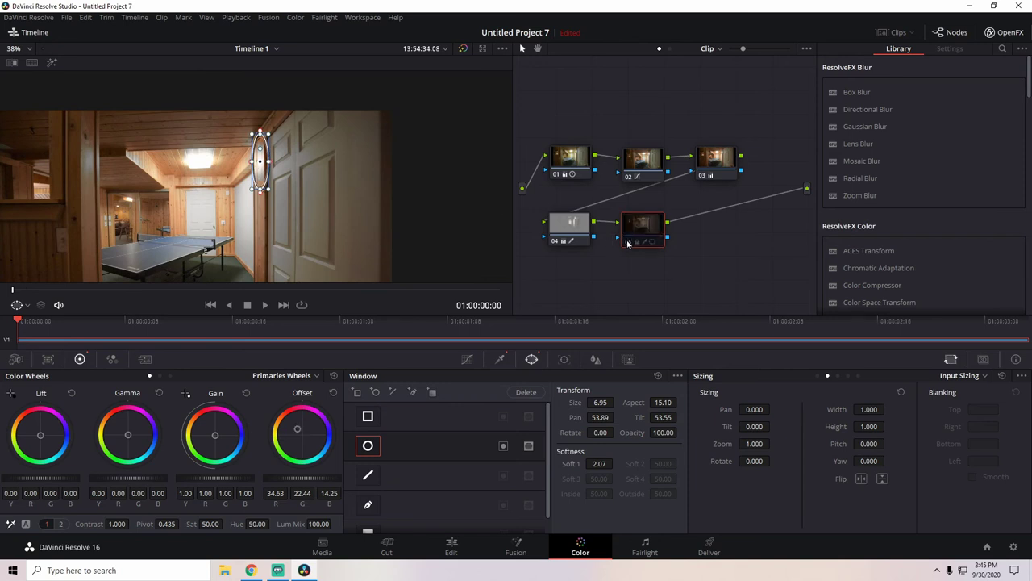
pyautogui.hotkey('ctrl', '=')
pyautogui.hotkey('ctrl', '=')
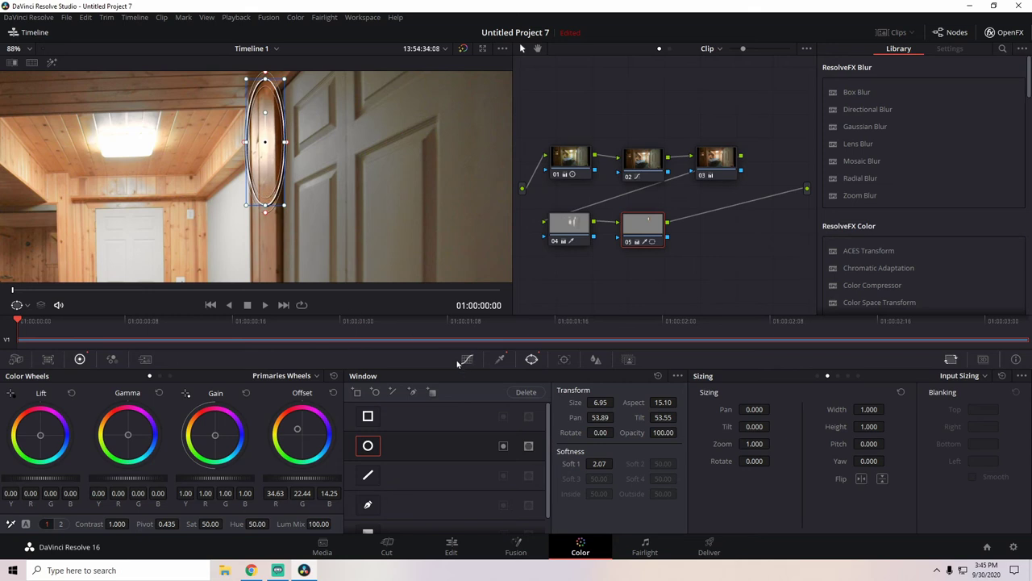
# Feather the door-edge glare ellipse's edge out to Soft 1 6.61, zooming the viewer to check.
pyautogui.moveTo(267, 215); pyautogui.dragTo(271, 229)
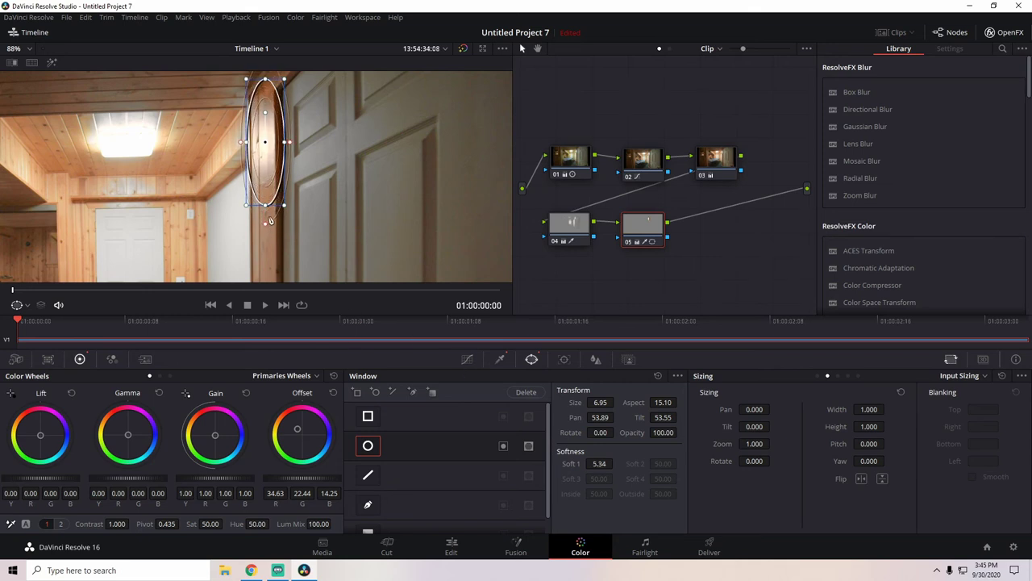
pyautogui.moveTo(243, 146); pyautogui.dragTo(263, 139)
pyautogui.scroll(-4, 254, 167)
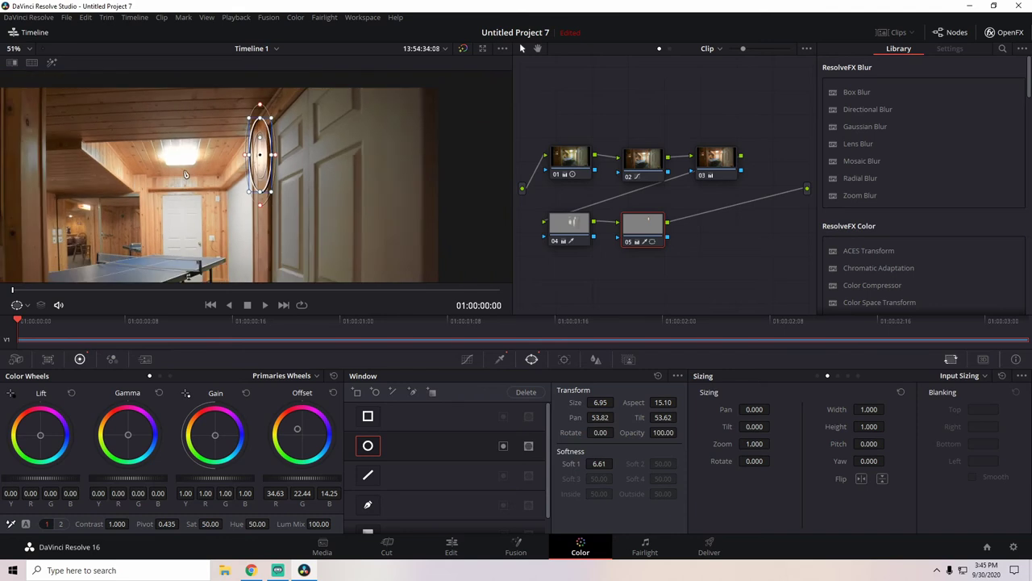
pyautogui.scroll(-2, 178, 188)
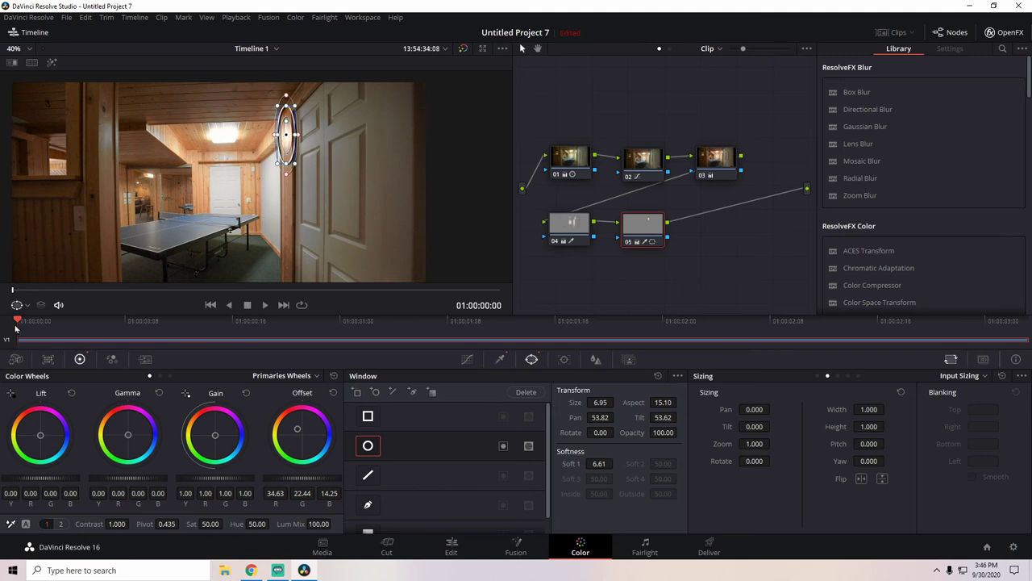
pyautogui.scroll(4, 290, 219)
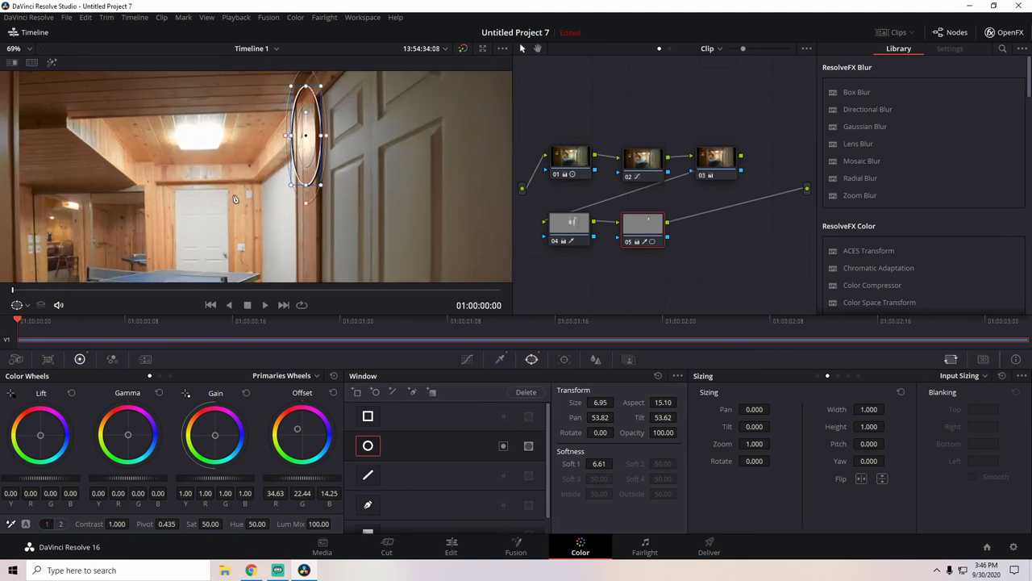
pyautogui.scroll(-3, 246, 167)
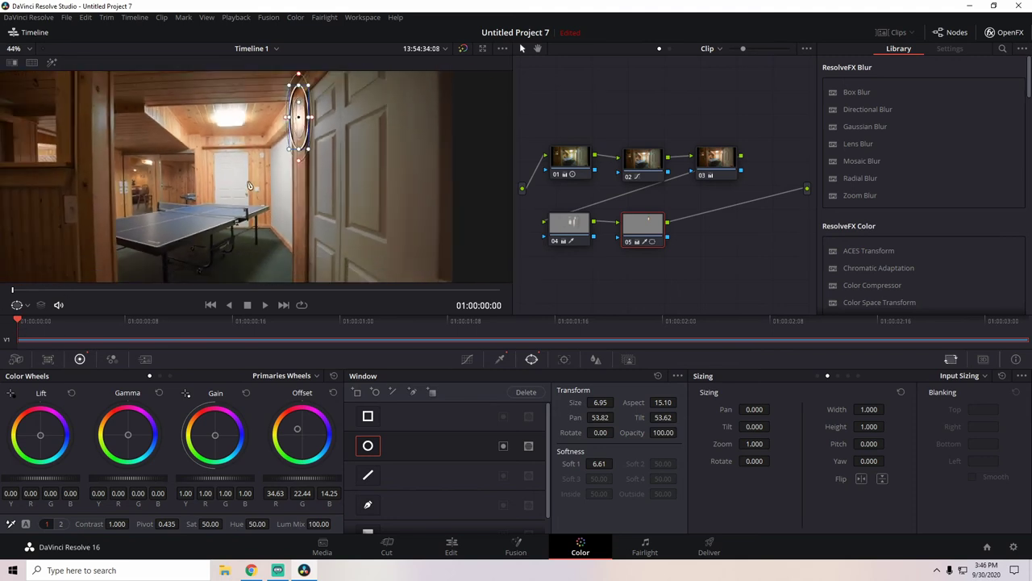
pyautogui.scroll(-3, 248, 189)
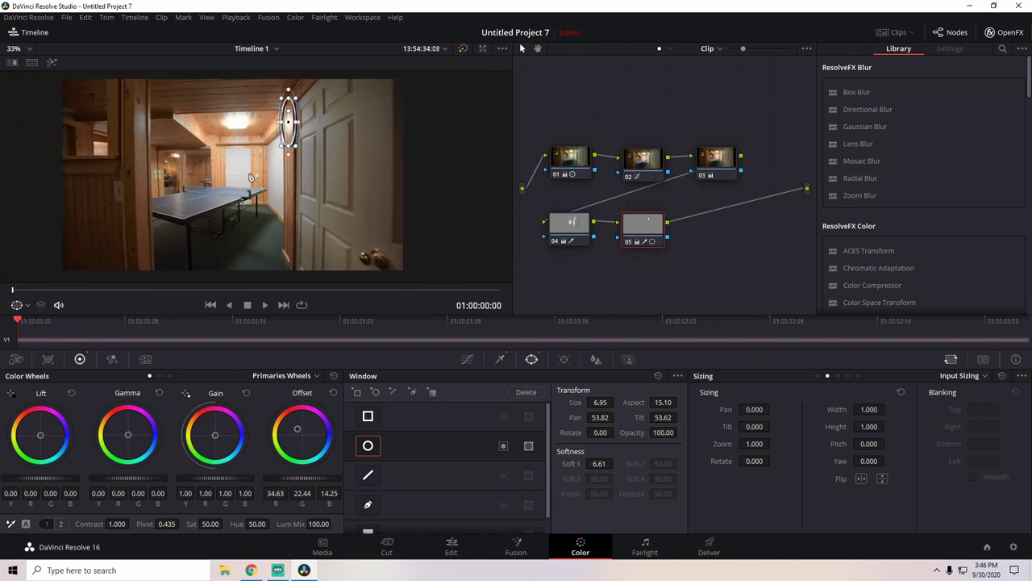
pyautogui.scroll(1, 276, 201)
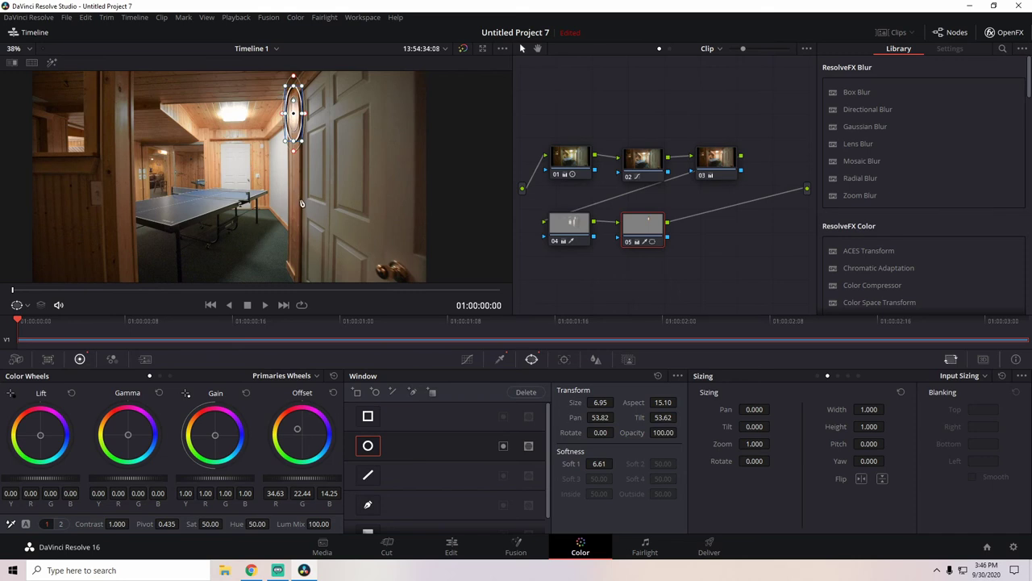
# Track node 05's door-edge ellipse window forward through the clip.
pyautogui.moveTo(642, 232); pyautogui.dragTo(646, 233)
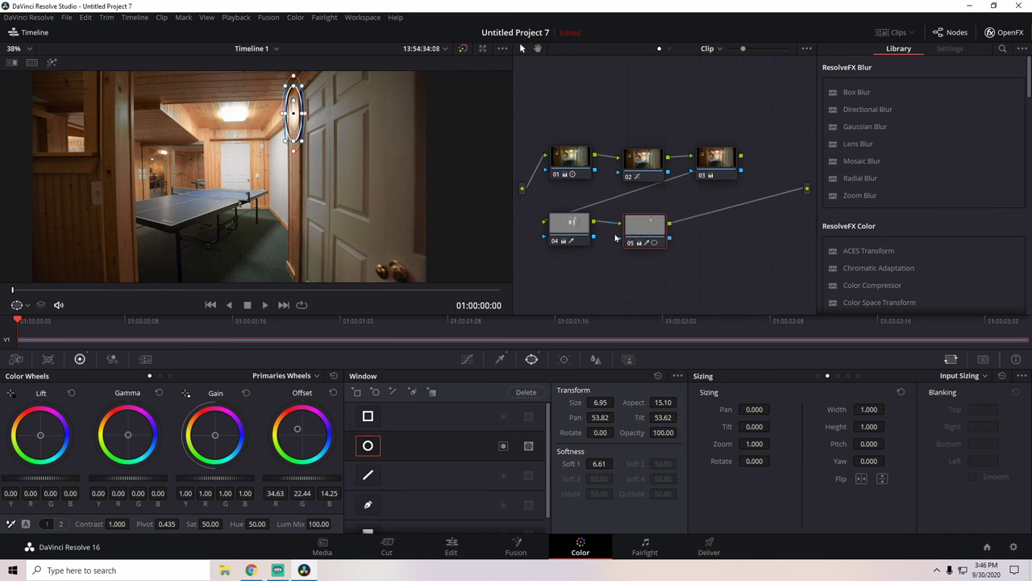
pyautogui.click(565, 360)
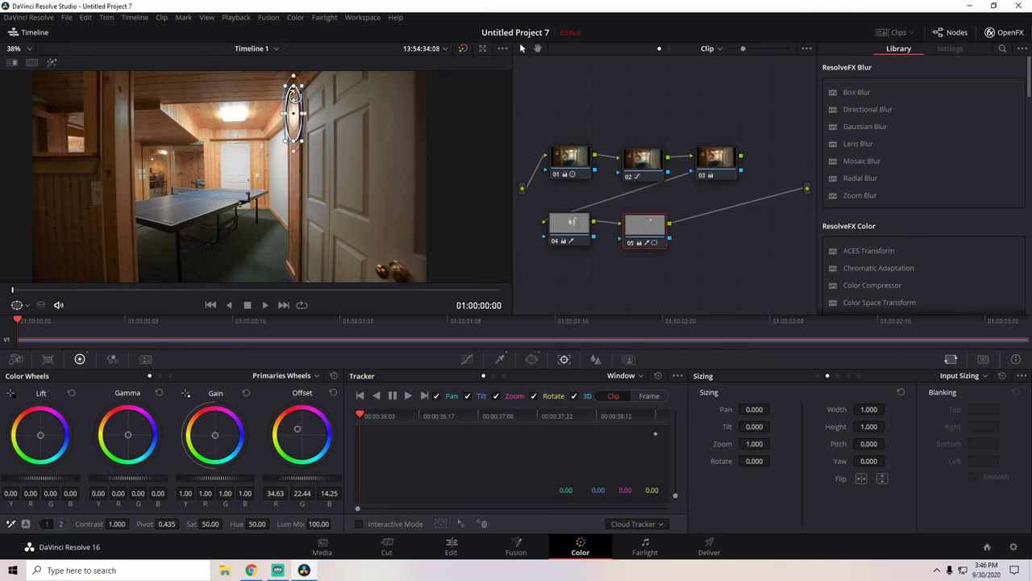
pyautogui.scroll(1, 267, 194)
pyautogui.scroll(2, 266, 194)
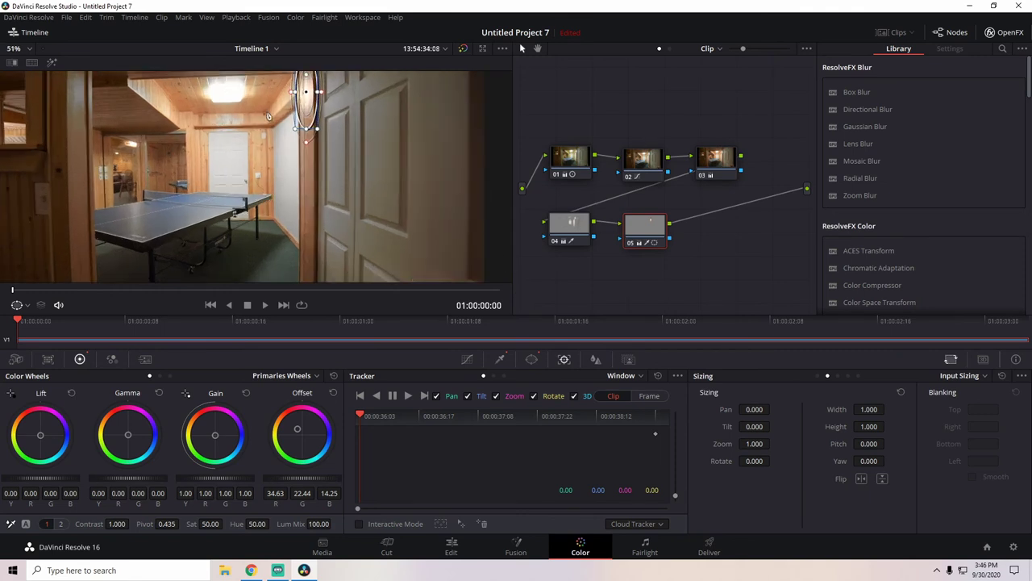
pyautogui.scroll(3, 271, 117)
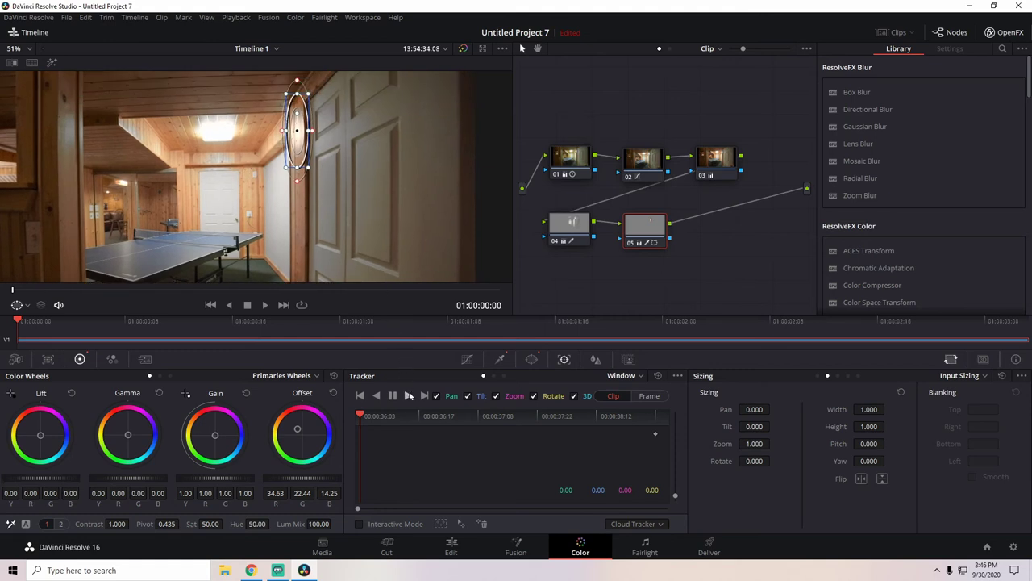
pyautogui.click(409, 396)
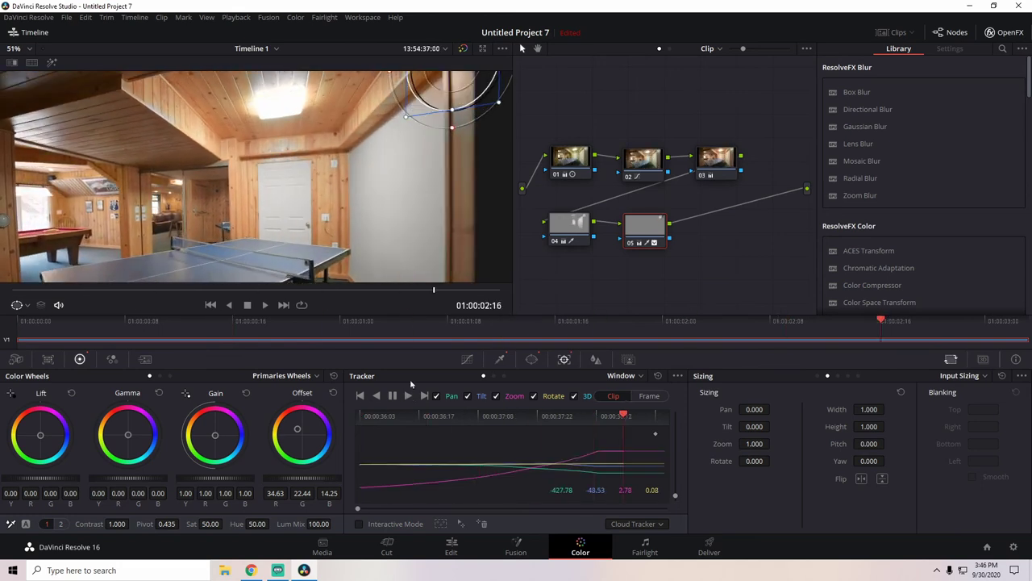
# Scrub back to the first frame and through the opening second to check the track.
pyautogui.scroll(-3, 266, 182)
pyautogui.moveTo(688, 332); pyautogui.dragTo(28, 345)
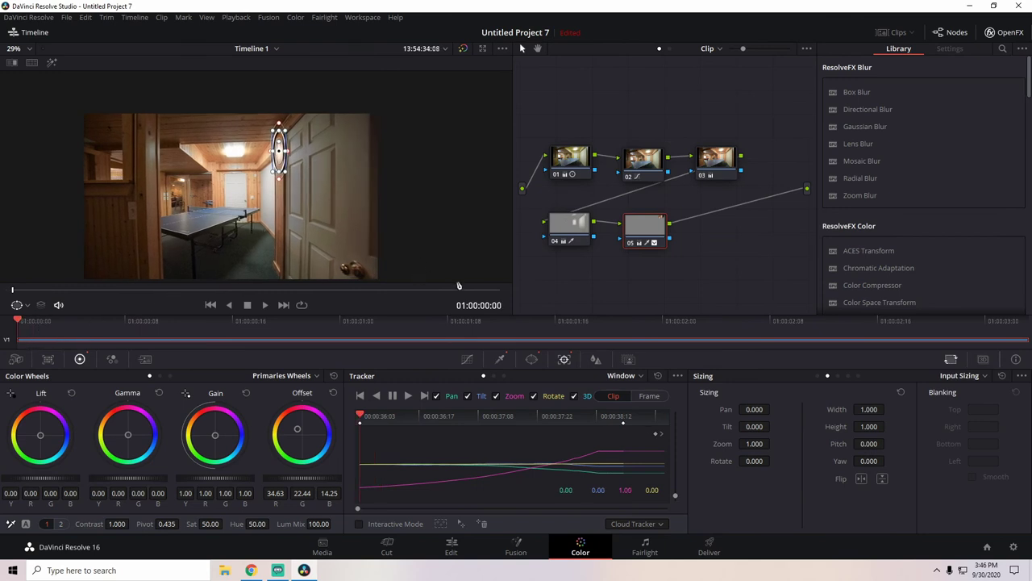
pyautogui.moveTo(33, 327); pyautogui.dragTo(824, 320)
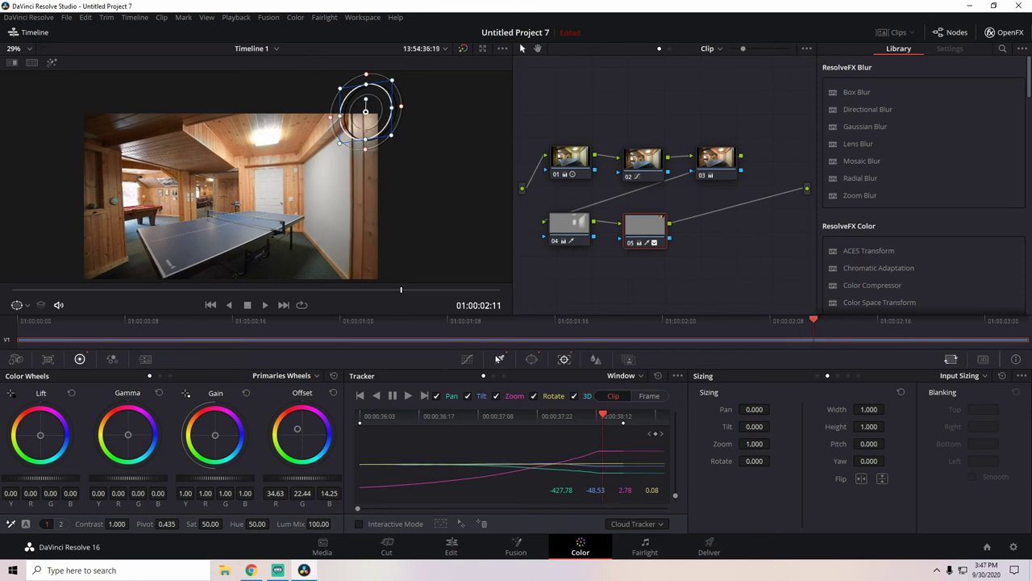
# Return to the window shape controls and the clip's first frame.
pyautogui.click(530, 359)
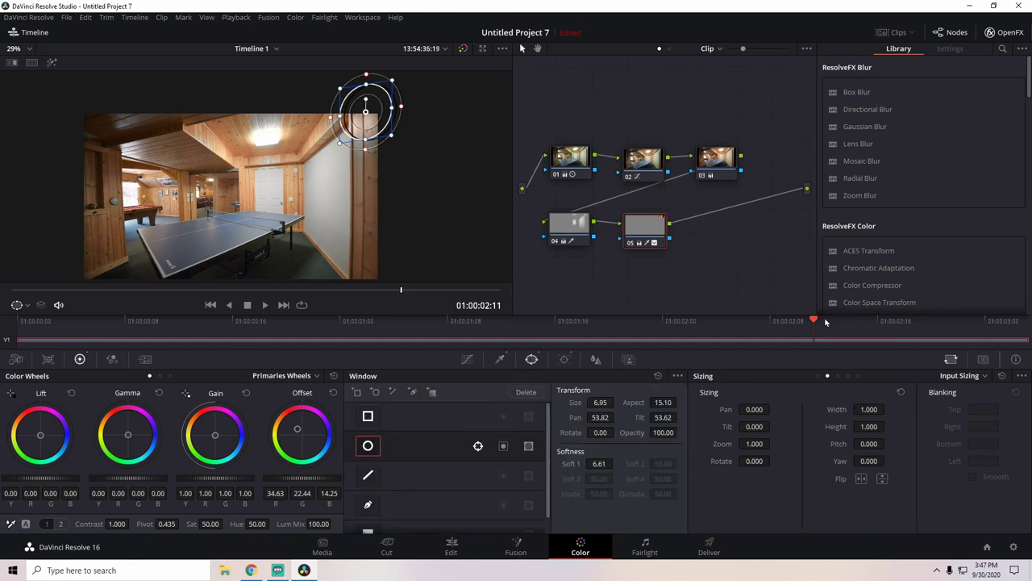
pyautogui.click(797, 322)
pyautogui.moveTo(191, 332); pyautogui.dragTo(28, 338)
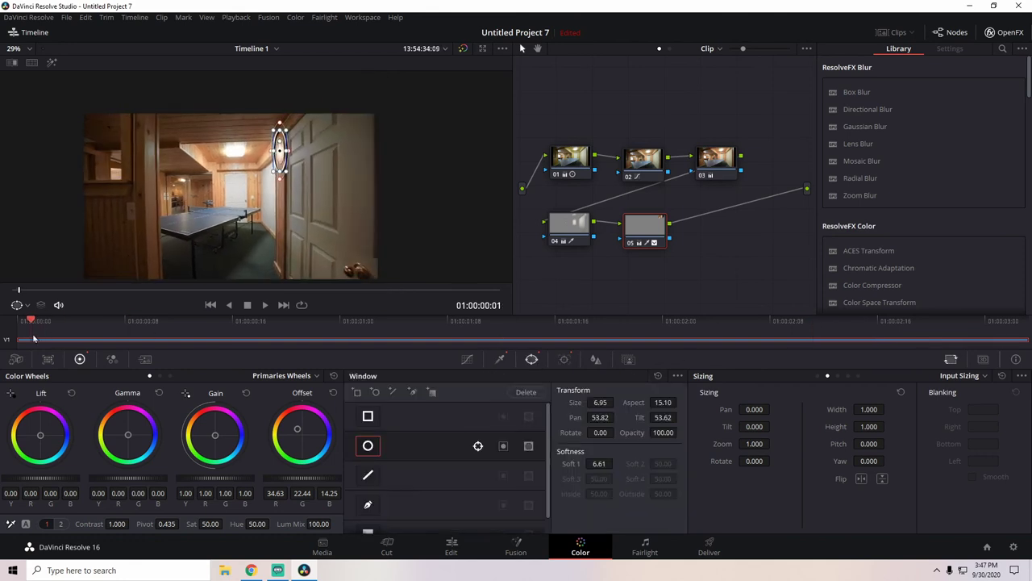
pyautogui.scroll(3, 260, 148)
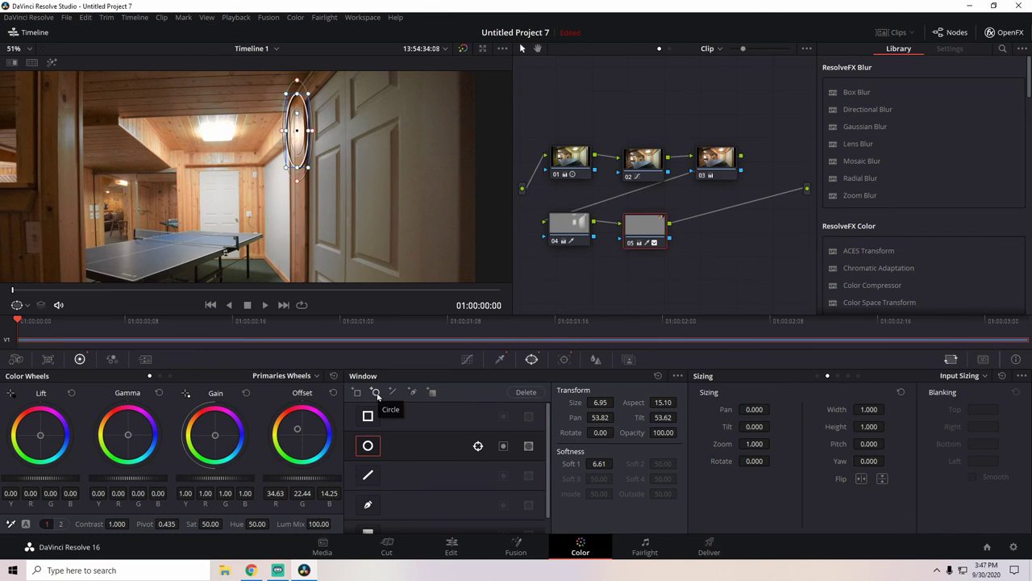
# Add a Circle window, shrink it and flatten it around the ceiling light (Size 29.08, Aspect 87.67).
pyautogui.click(376, 391)
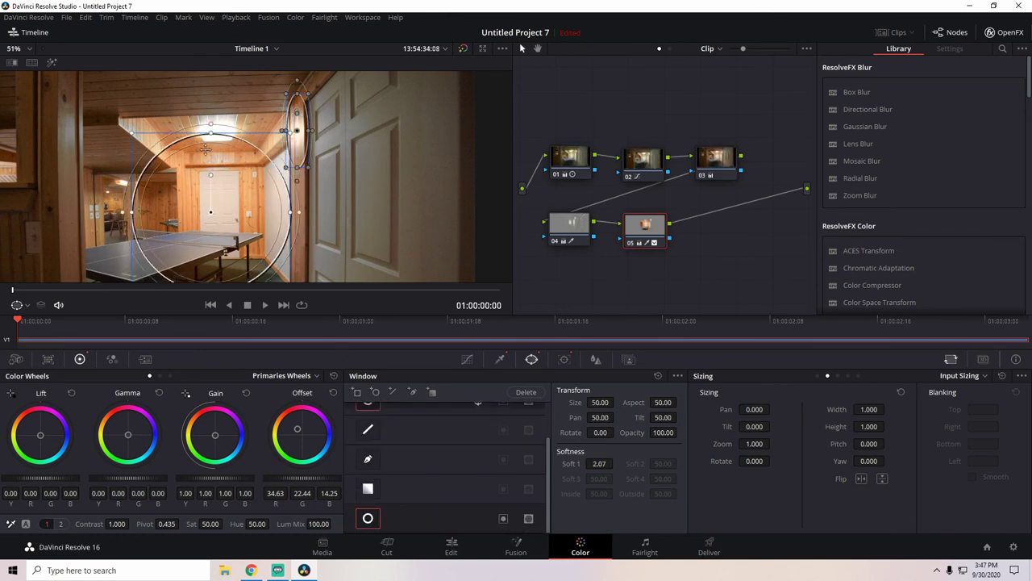
pyautogui.moveTo(130, 130); pyautogui.dragTo(200, 206)
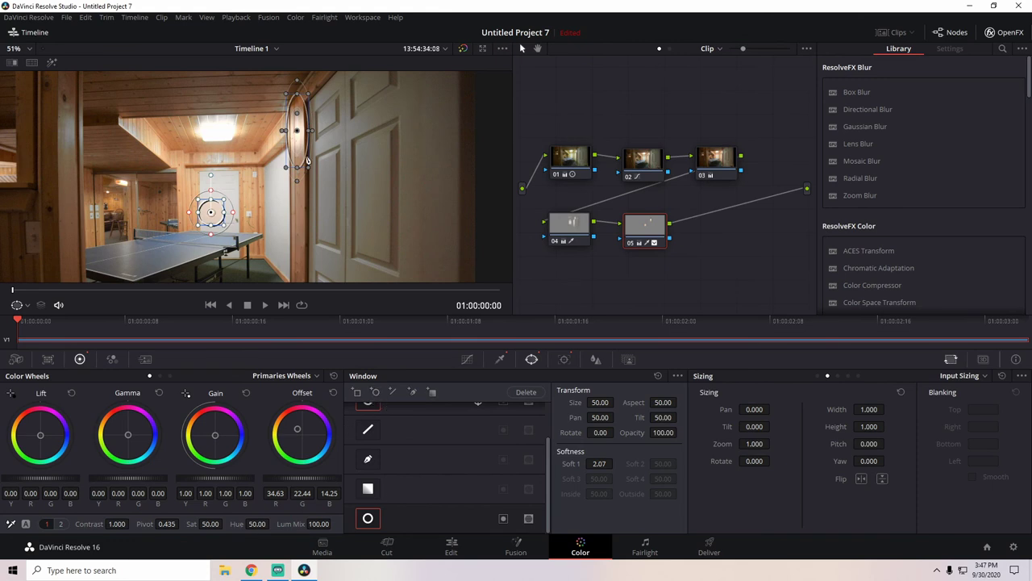
pyautogui.moveTo(211, 214); pyautogui.dragTo(217, 110)
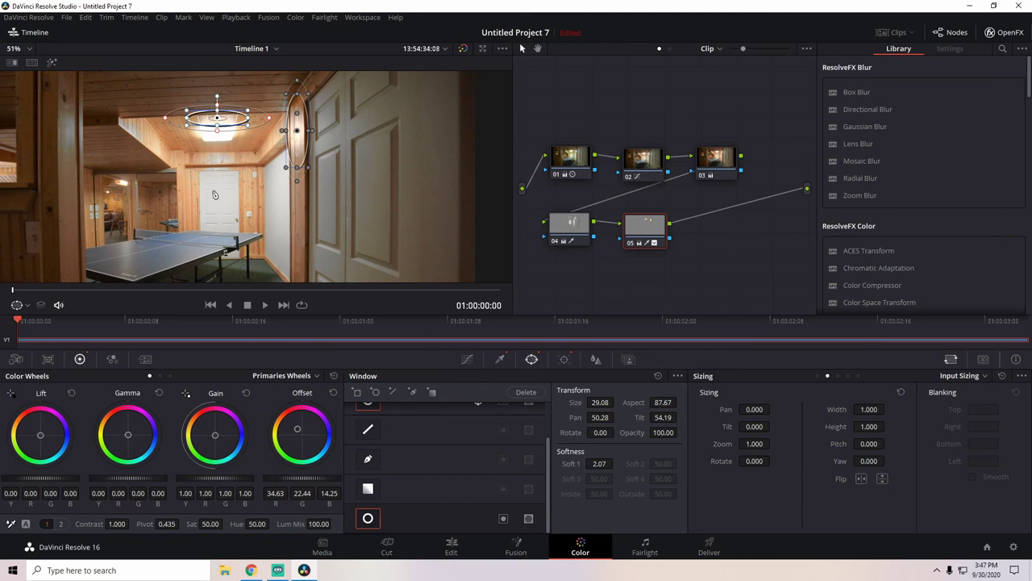
pyautogui.scroll(-3, 215, 195)
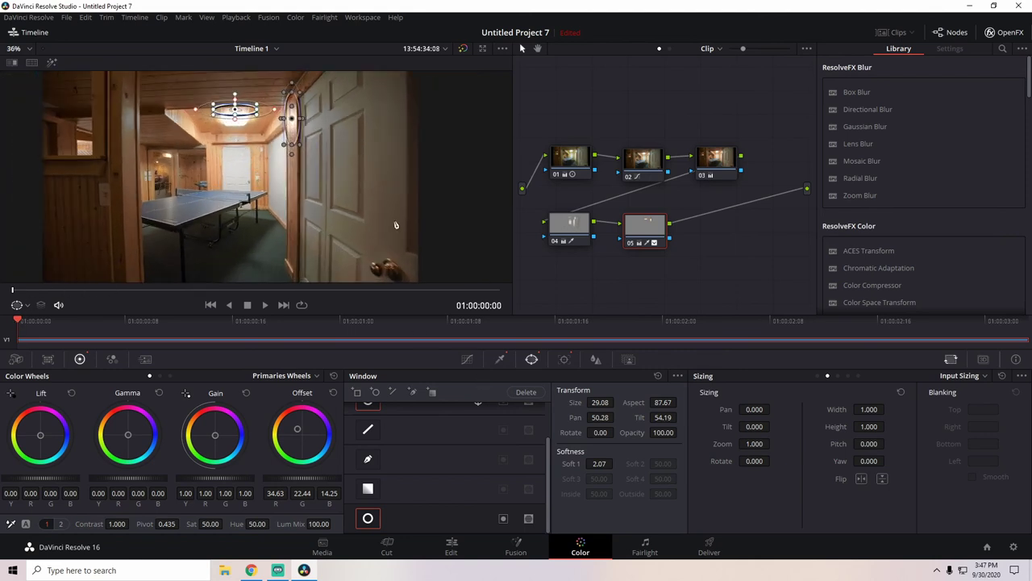
# Track the ceiling-light ellipse window forward through the clip.
pyautogui.click(563, 360)
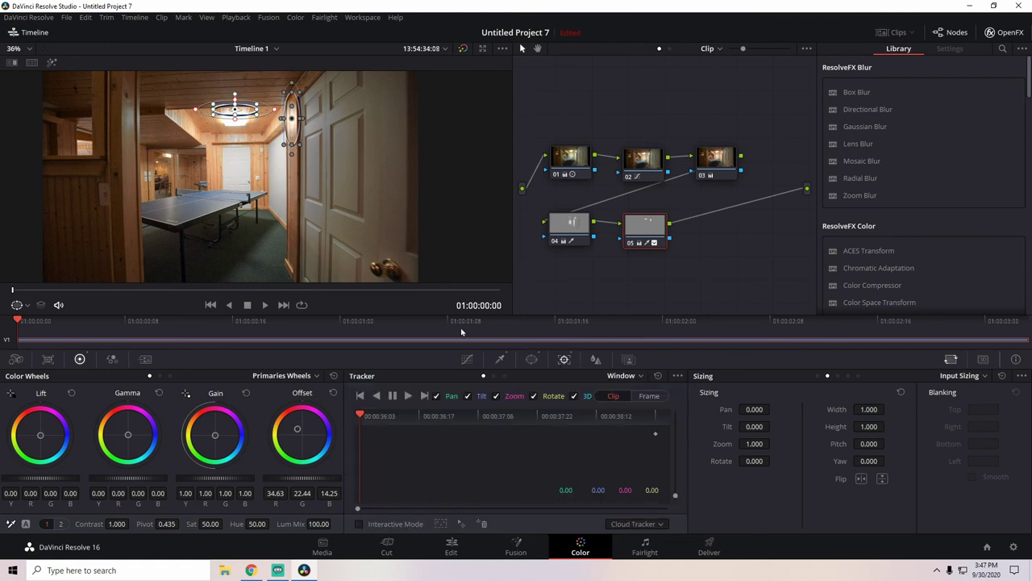
pyautogui.click(408, 395)
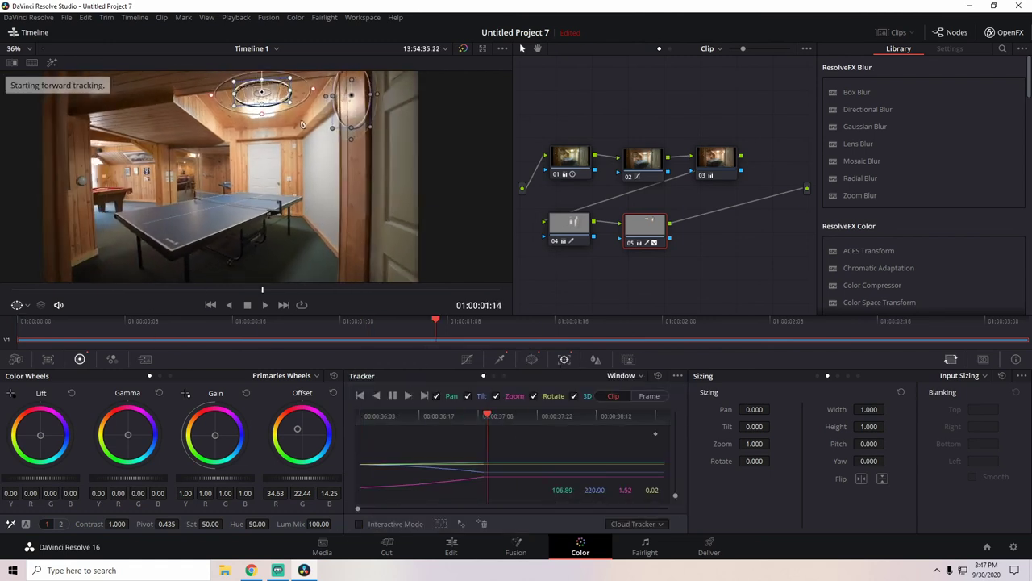
pyautogui.scroll(-1, 298, 150)
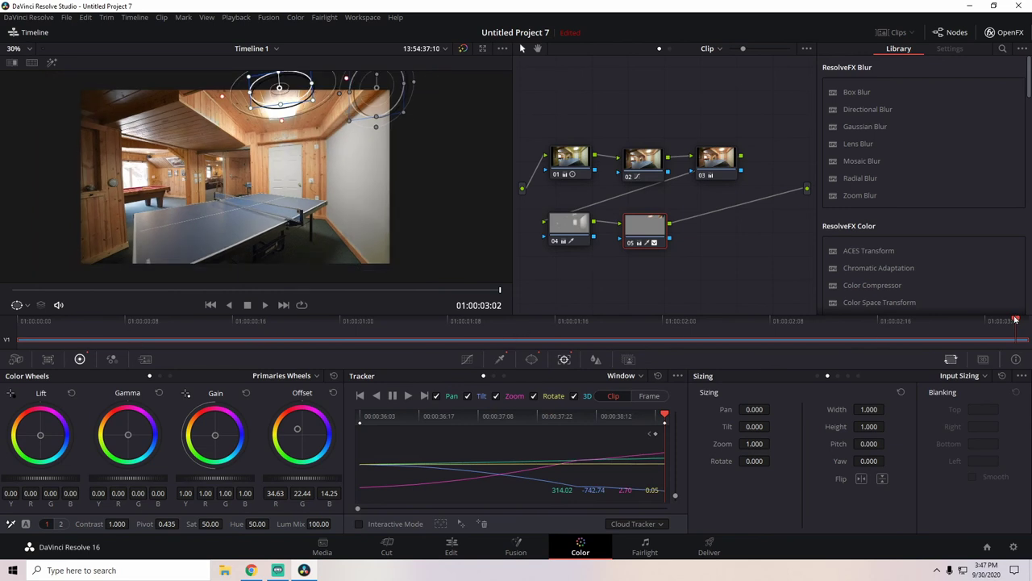
# Scrub back through the opening frames to confirm the light window stays on target.
pyautogui.moveTo(1015, 320); pyautogui.dragTo(468, 346)
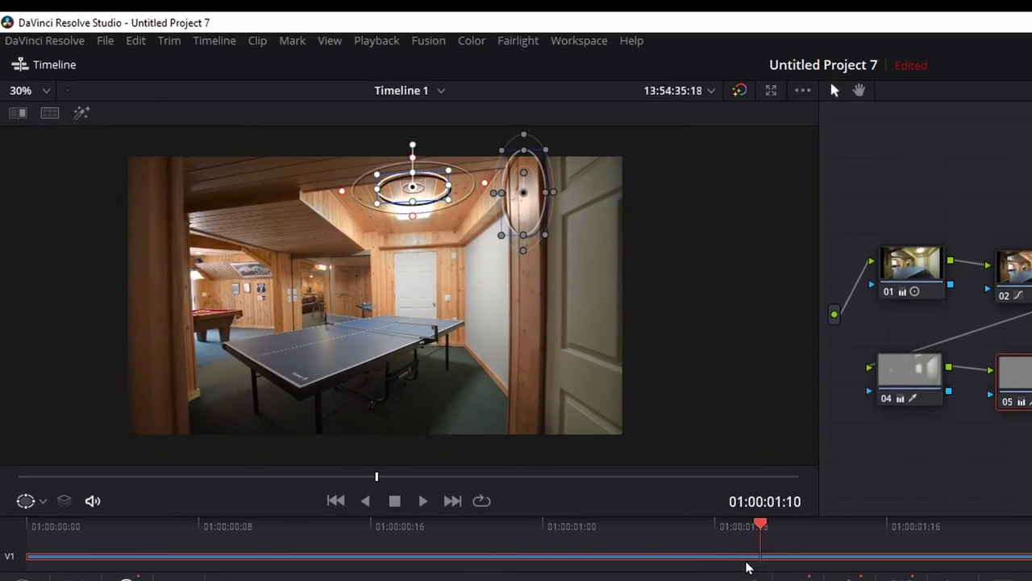
pyautogui.moveTo(746, 568); pyautogui.dragTo(385, 573)
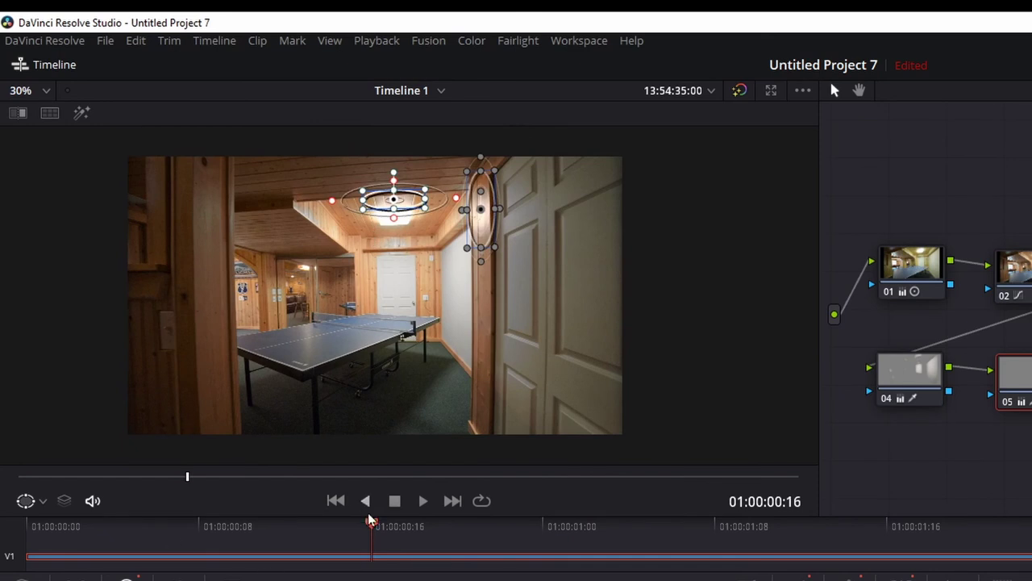
pyautogui.moveTo(370, 520); pyautogui.dragTo(1031, 528)
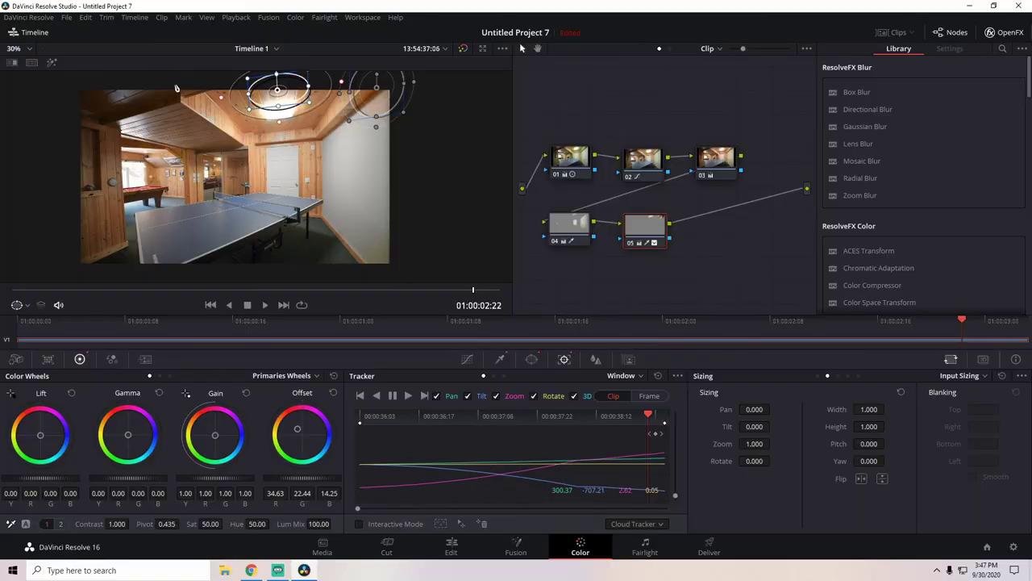
pyautogui.scroll(3, 314, 169)
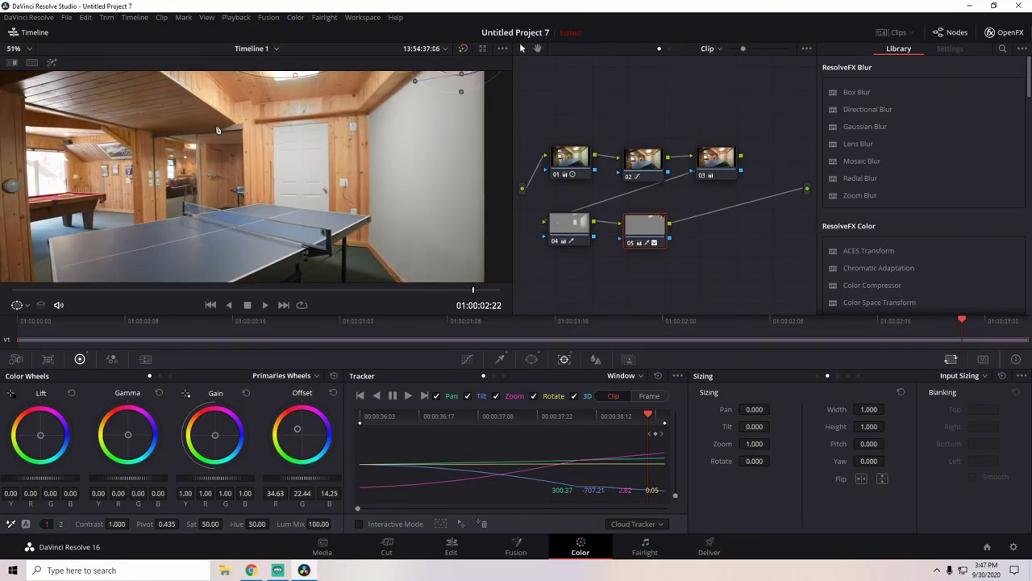
pyautogui.scroll(-4, 217, 130)
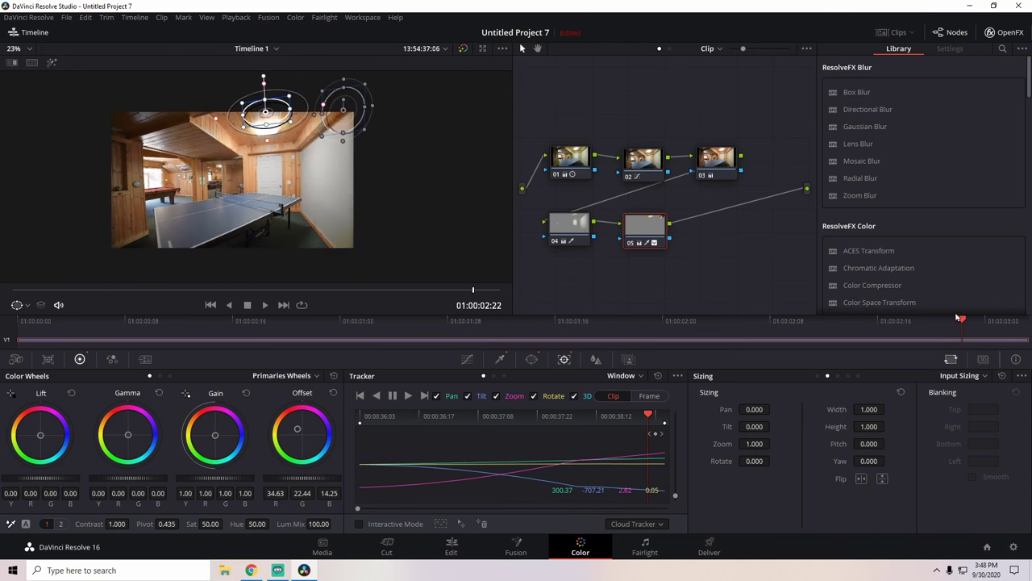
# Set the viewer overlay to Off so the window outlines are hidden.
pyautogui.moveTo(960, 318); pyautogui.dragTo(315, 343)
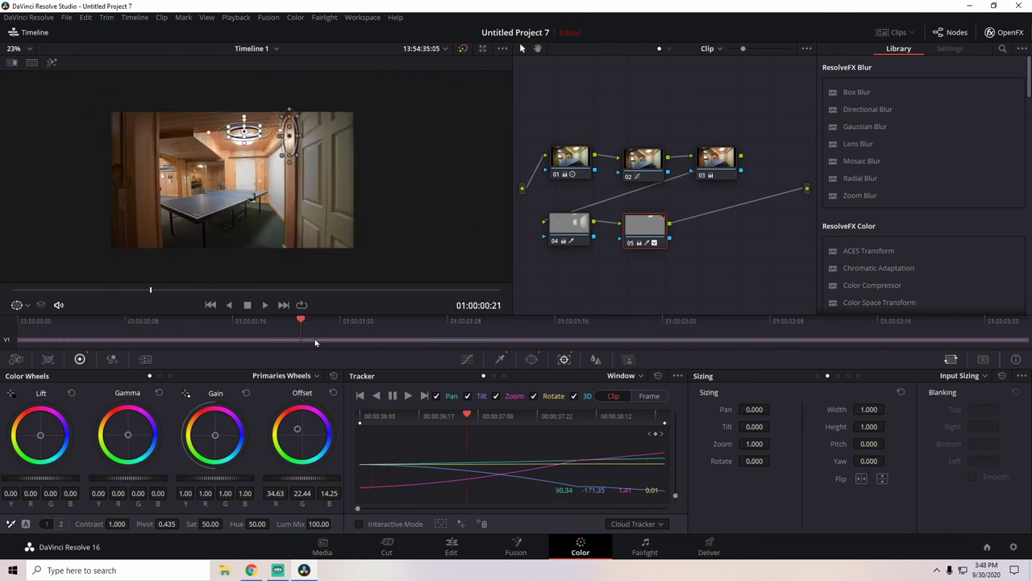
pyautogui.click(29, 305)
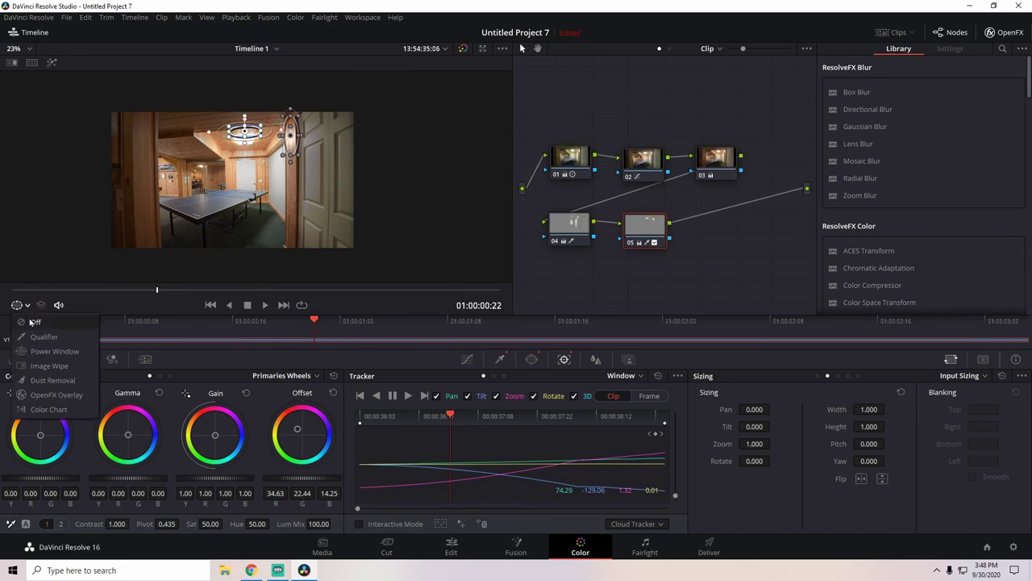
pyautogui.click(34, 323)
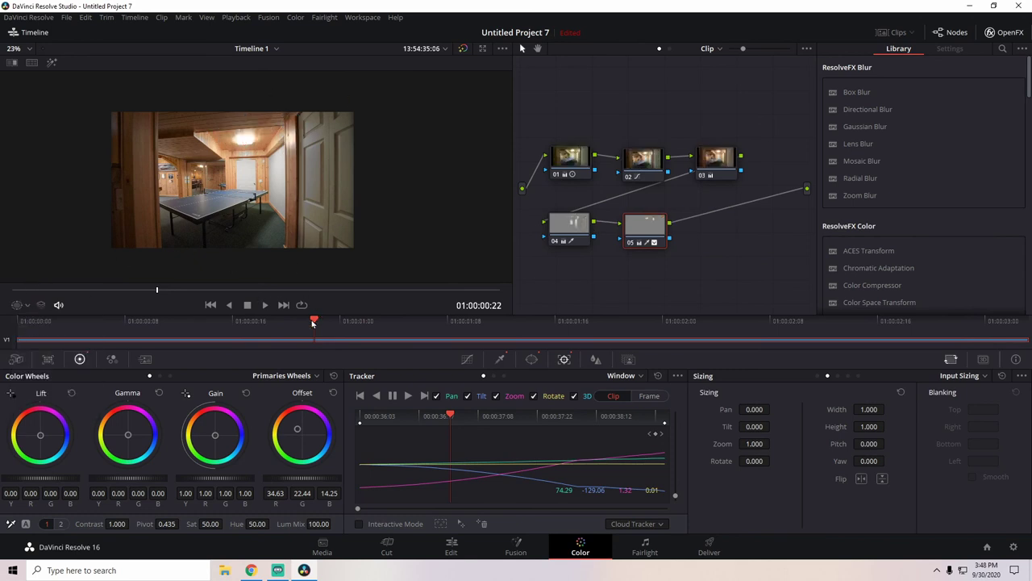
# Scrub through the clip to review the warmed glare areas under both tracked windows.
pyautogui.moveTo(313, 323); pyautogui.dragTo(107, 338)
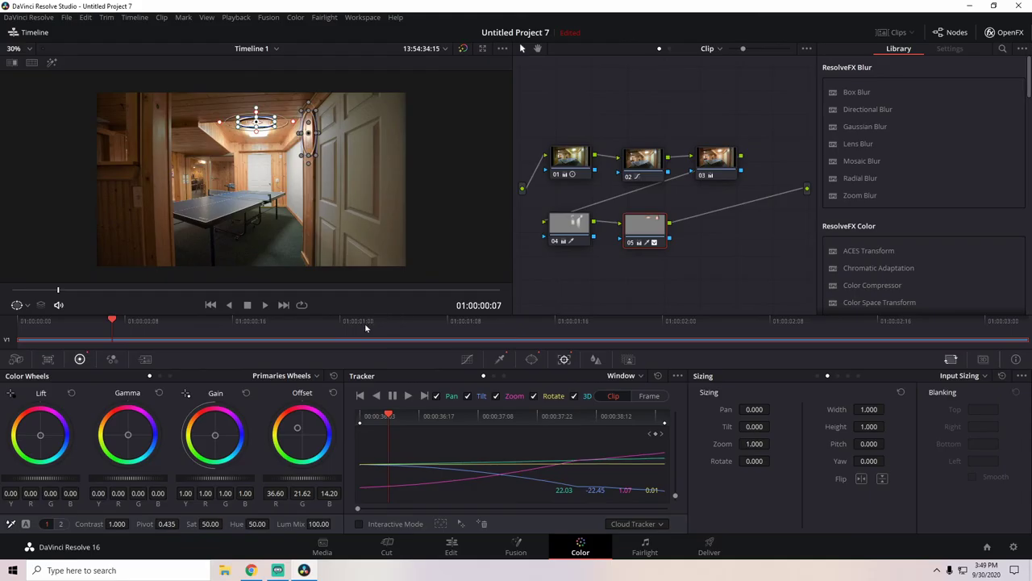
pyautogui.moveTo(113, 322); pyautogui.dragTo(159, 339)
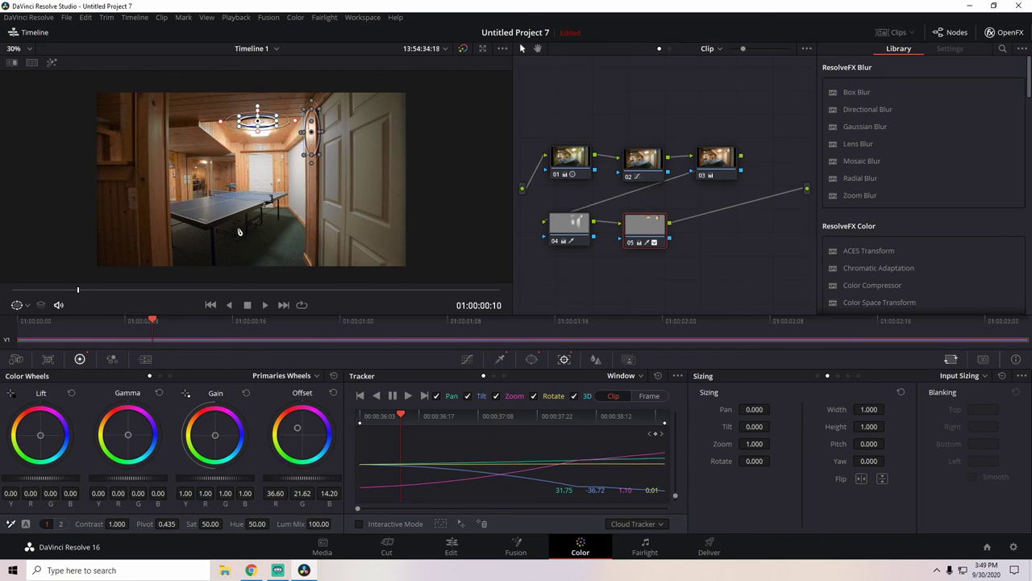
pyautogui.moveTo(153, 322); pyautogui.dragTo(355, 335)
pyautogui.moveTo(420, 346); pyautogui.dragTo(503, 323)
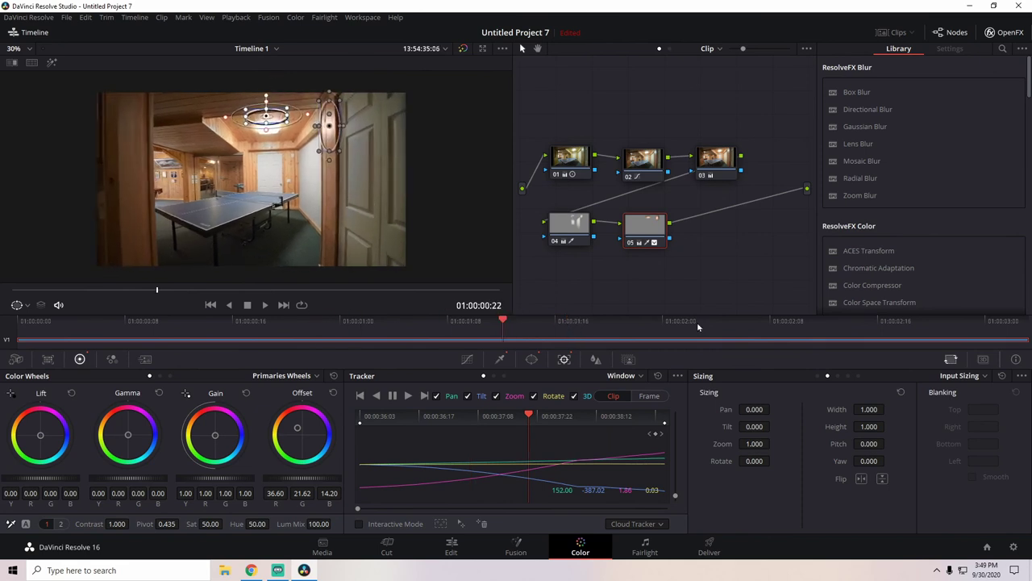